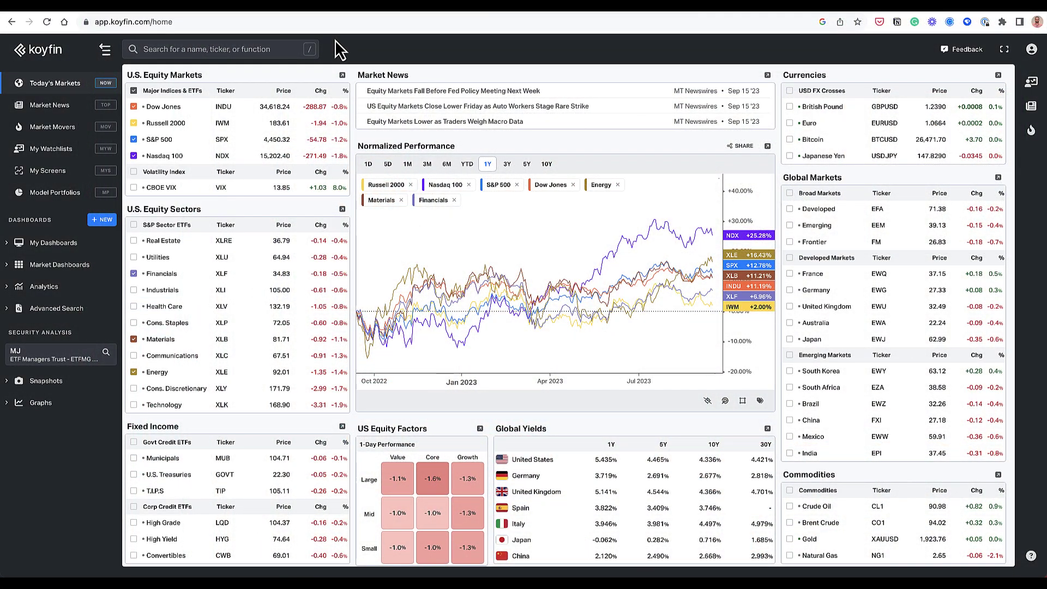
Duplicate the Growth model portfolio, view the copy's summary and return to the model portfolios list
click(60, 196)
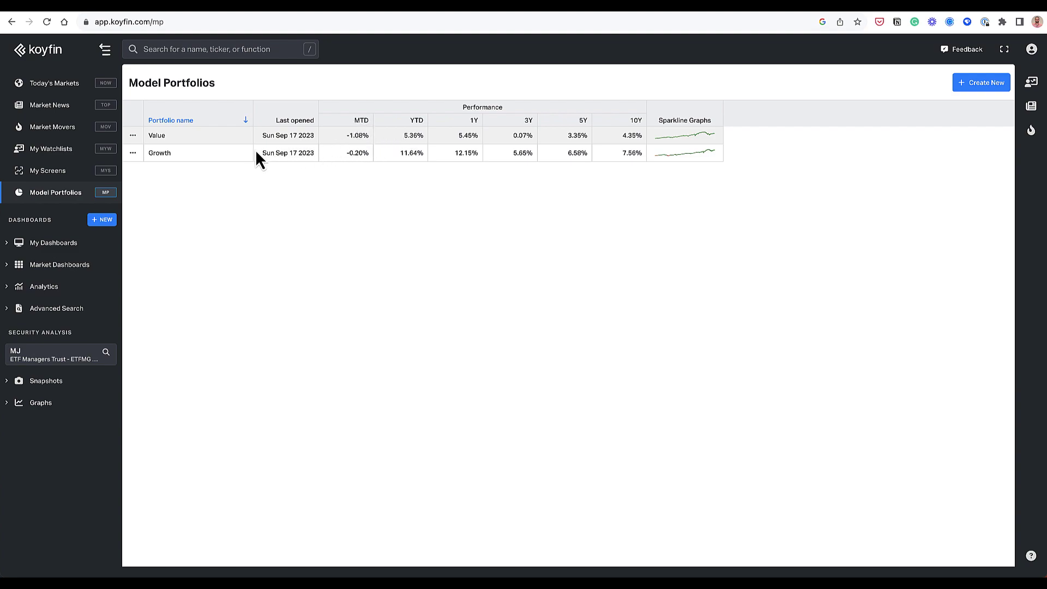
click(134, 154)
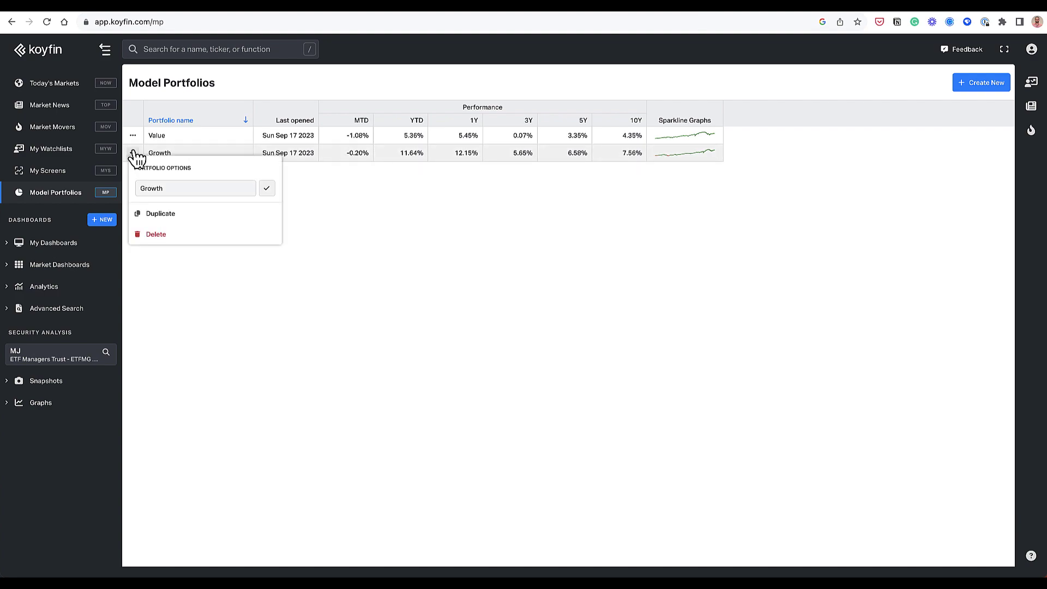
click(160, 217)
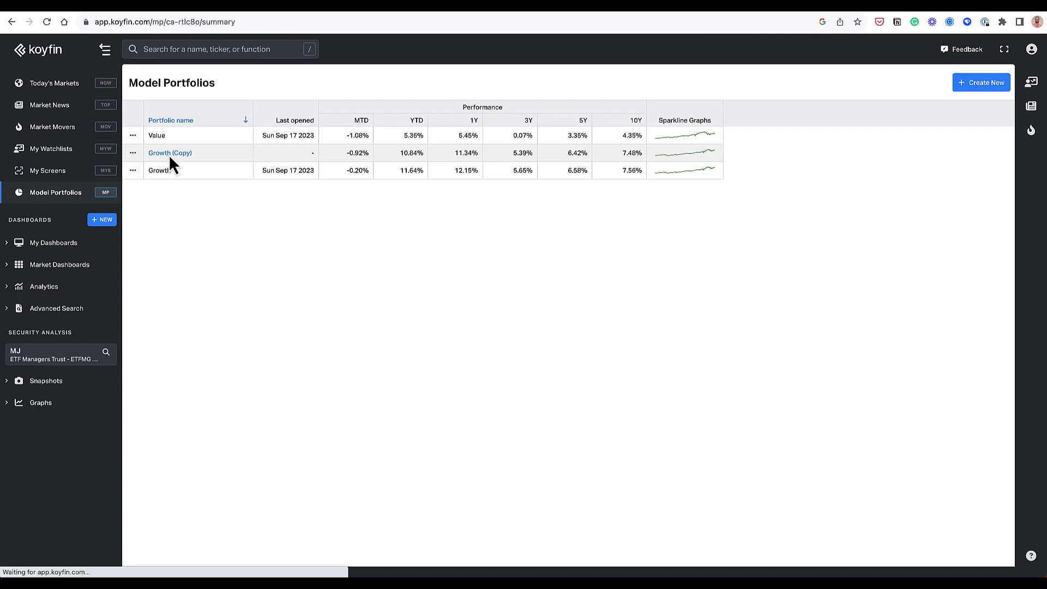
click(168, 154)
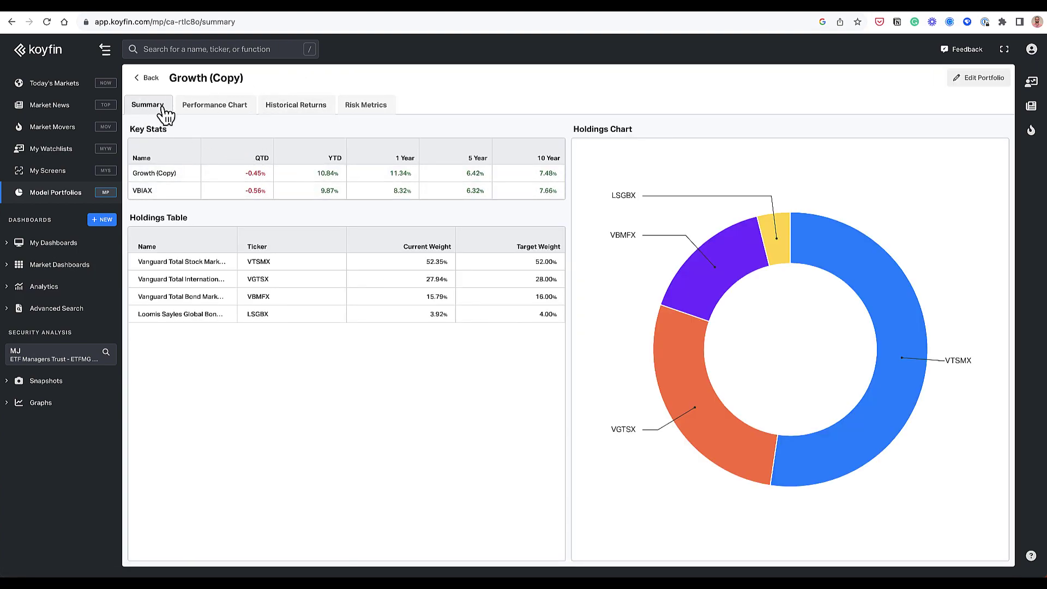
click(153, 81)
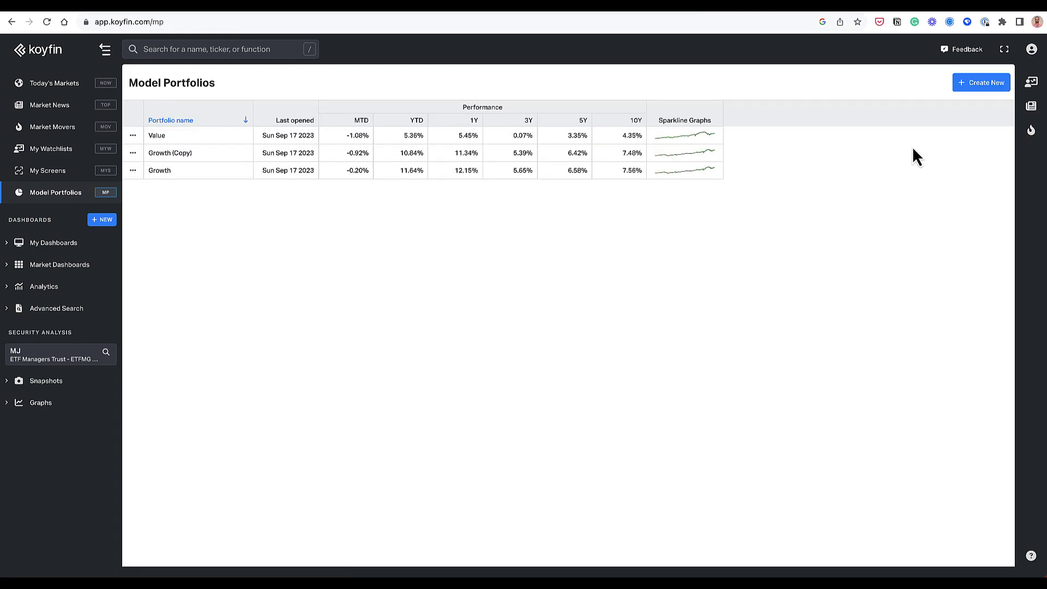
Start a new model portfolio named "60 40" with SPY as the benchmark
click(977, 87)
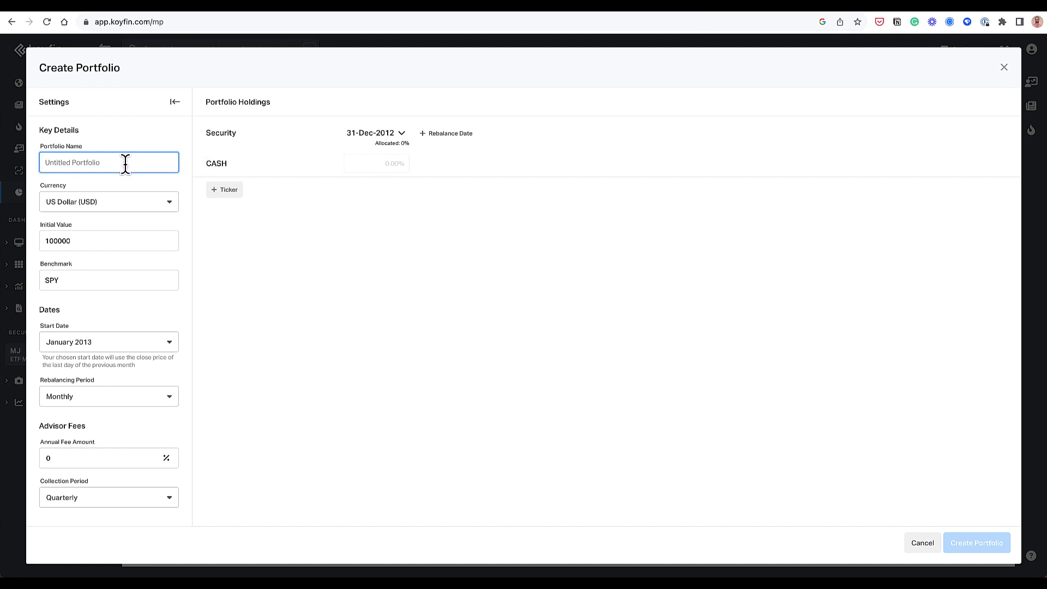
text(6-)
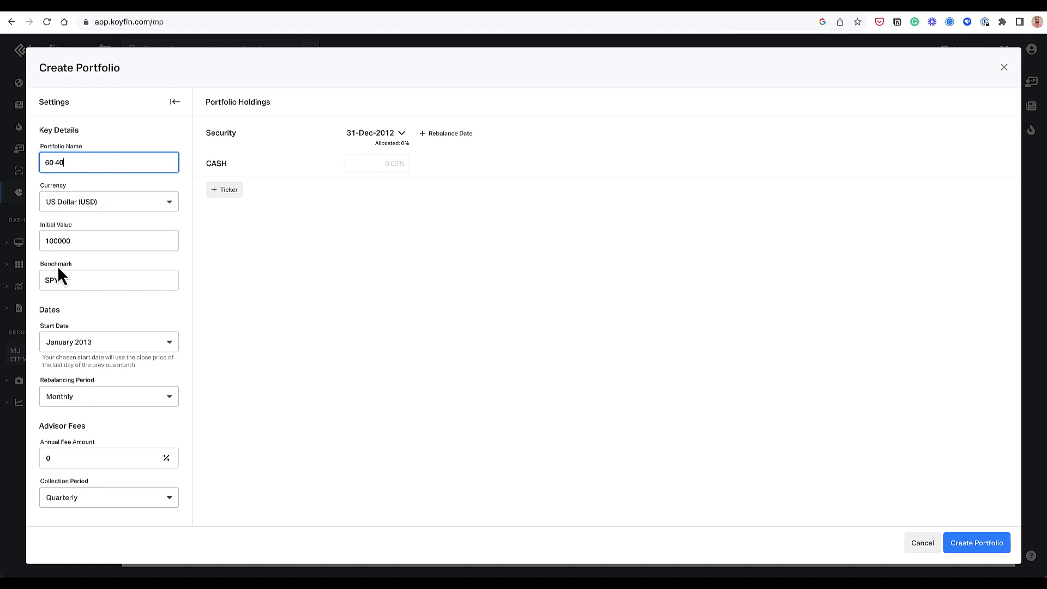
click(91, 282)
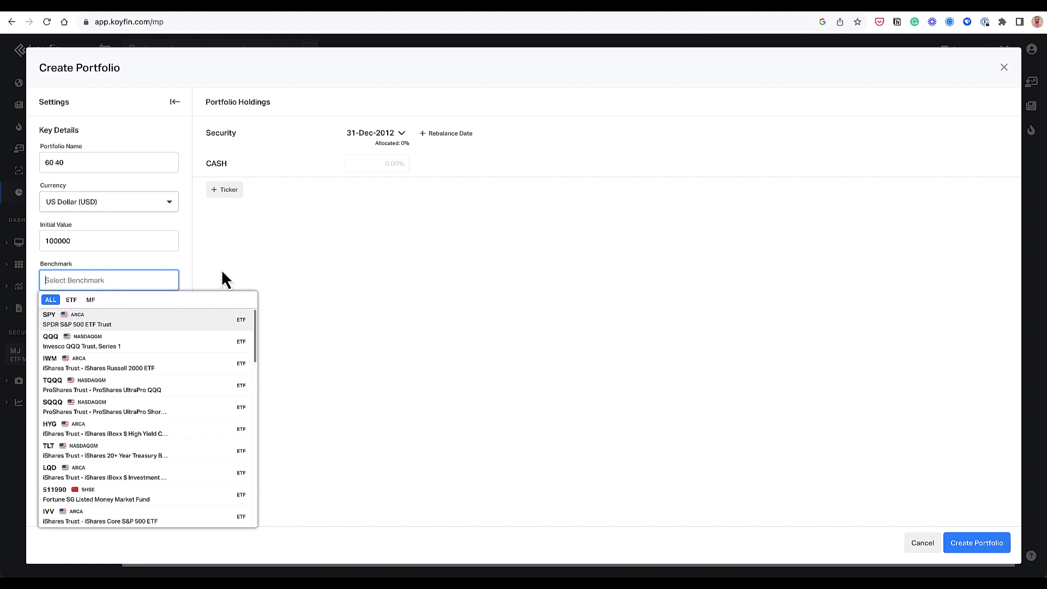
key(Return)
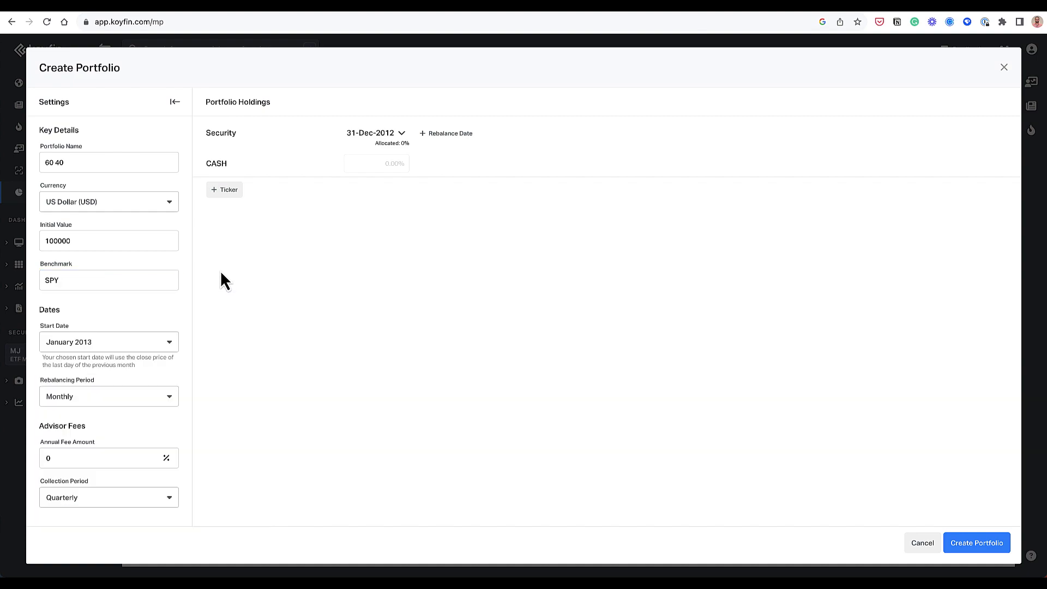
click(67, 278)
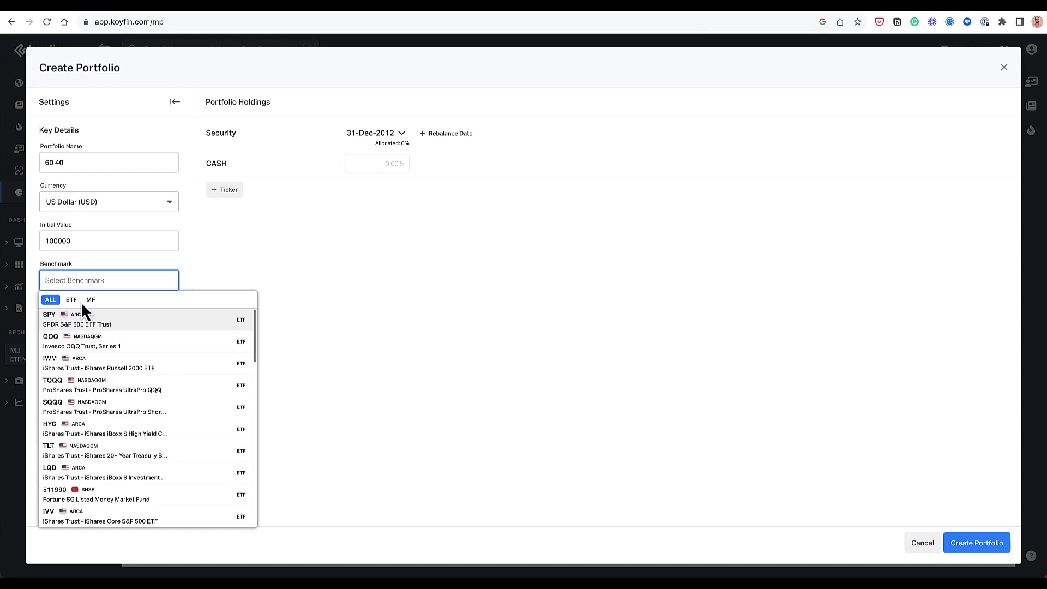
click(99, 320)
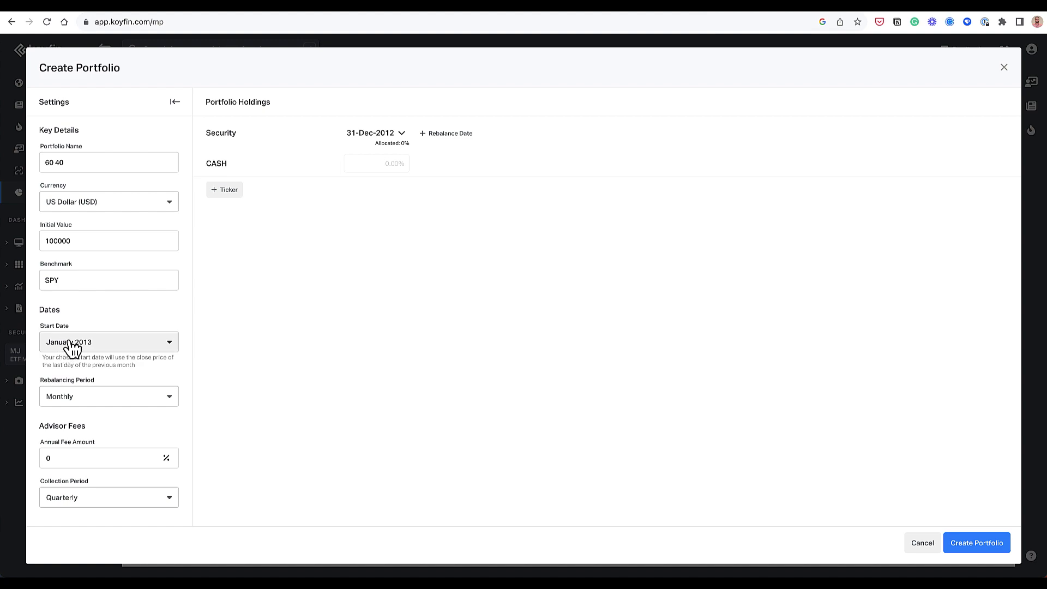
Set the portfolio's rebalancing period to Quarterly and the annual advisor fee to 1%
click(84, 400)
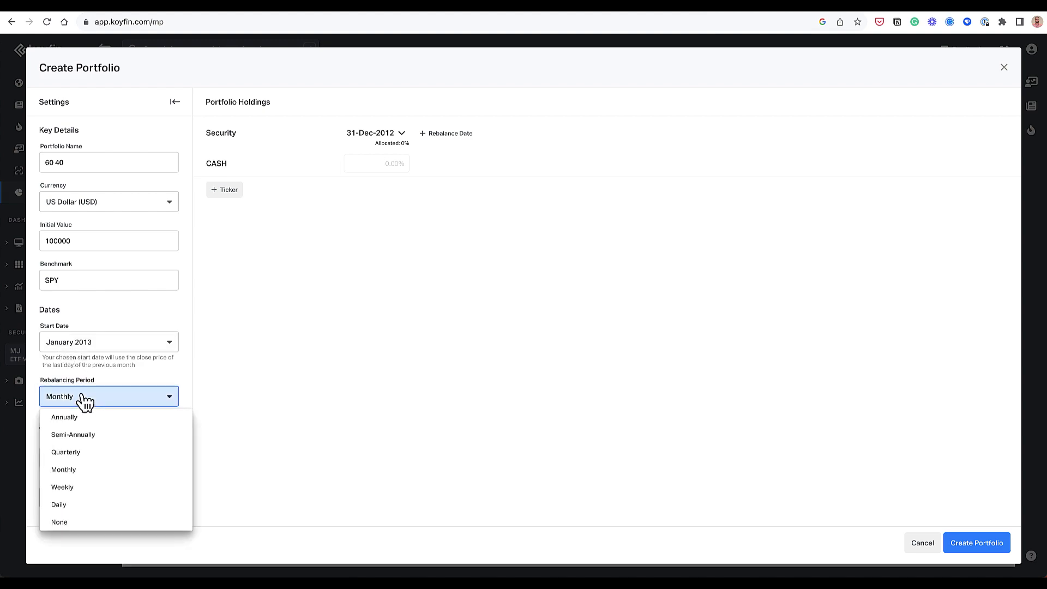
click(71, 452)
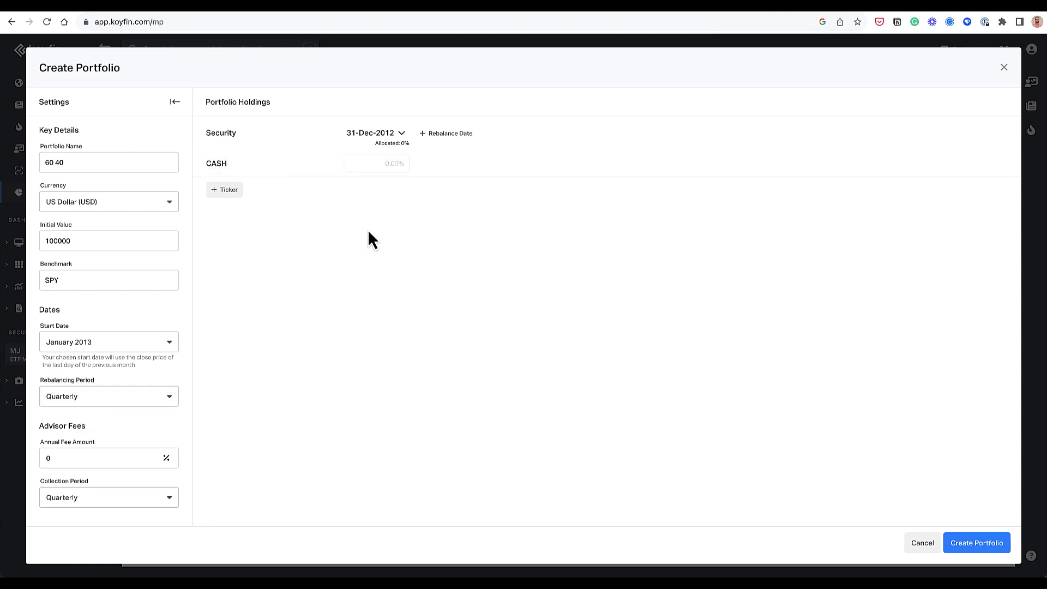
click(74, 458)
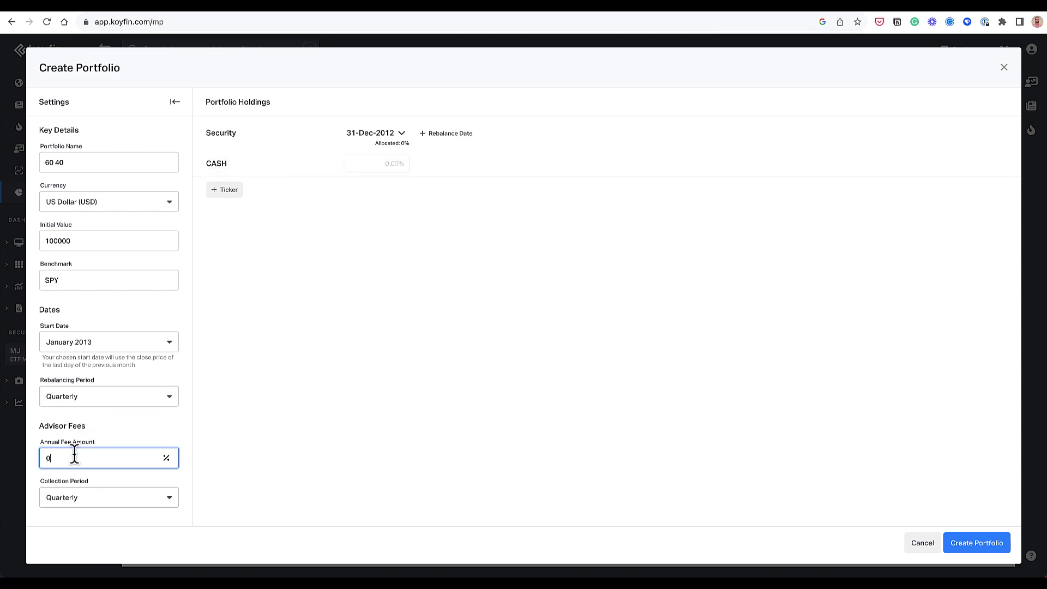
drag(63, 458, 24, 456)
text(1)
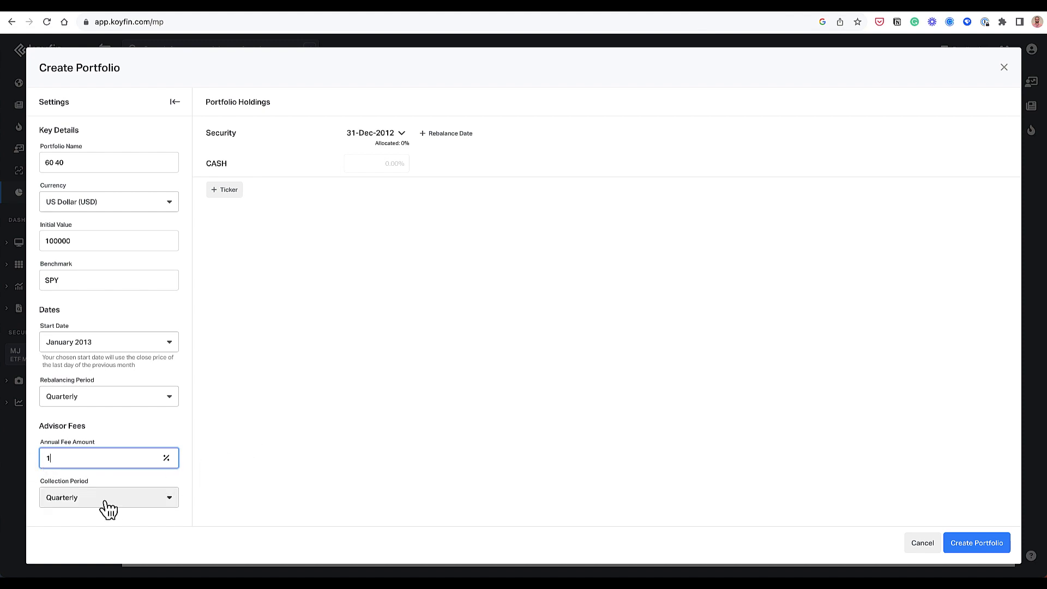
click(282, 137)
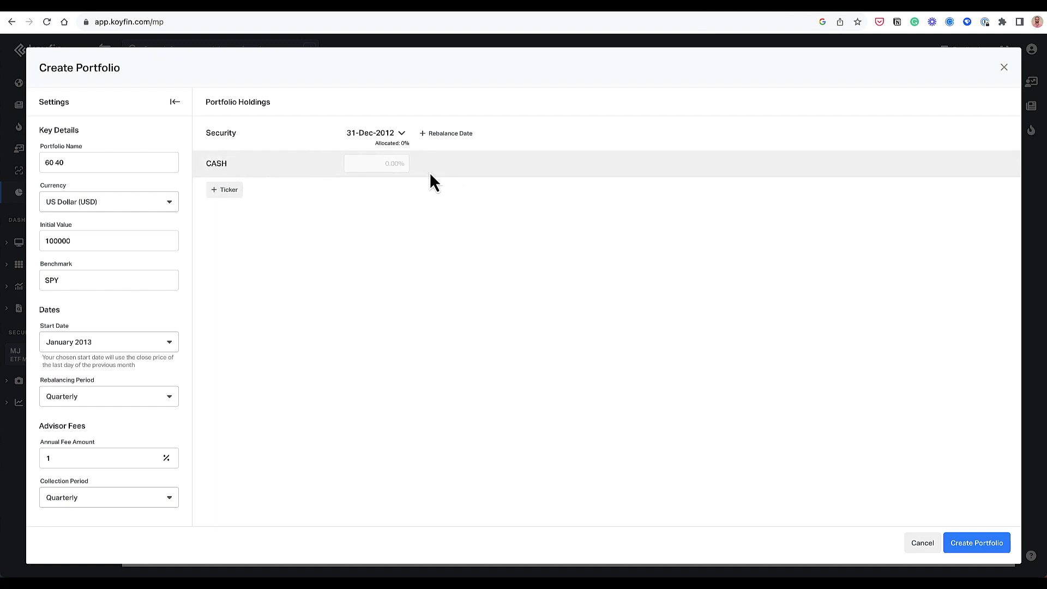
Add the US-listed ETFs SPY and TLT to the portfolio holdings
click(220, 192)
text(spy)
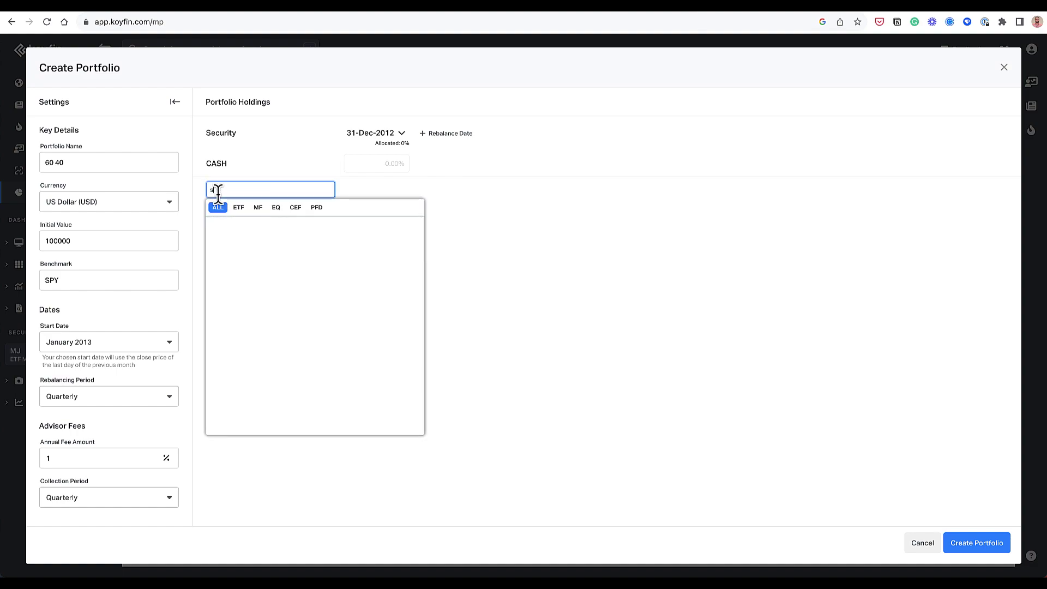
click(259, 236)
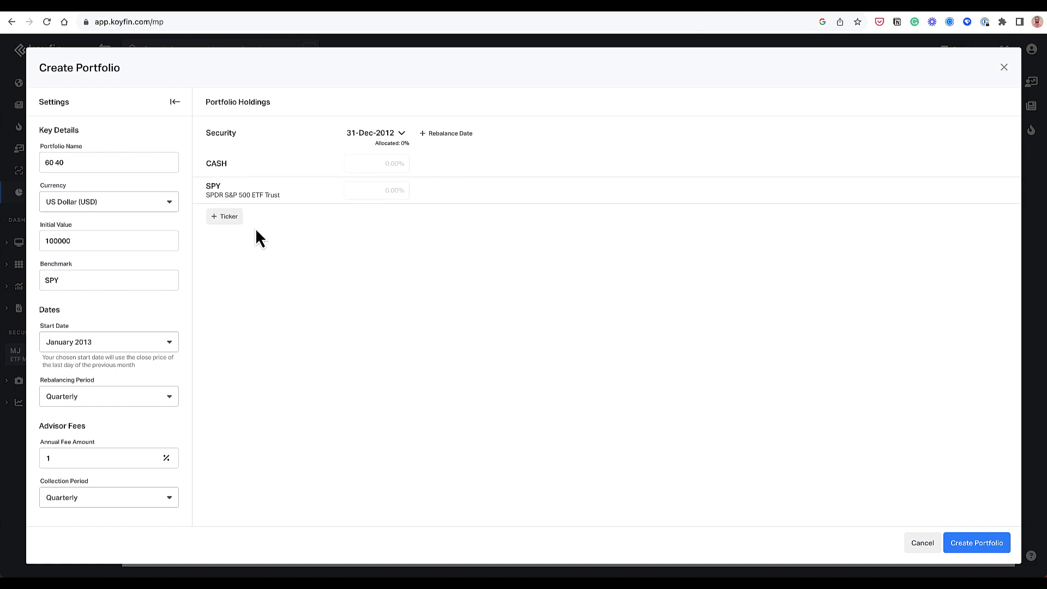
click(228, 217)
text(tlt)
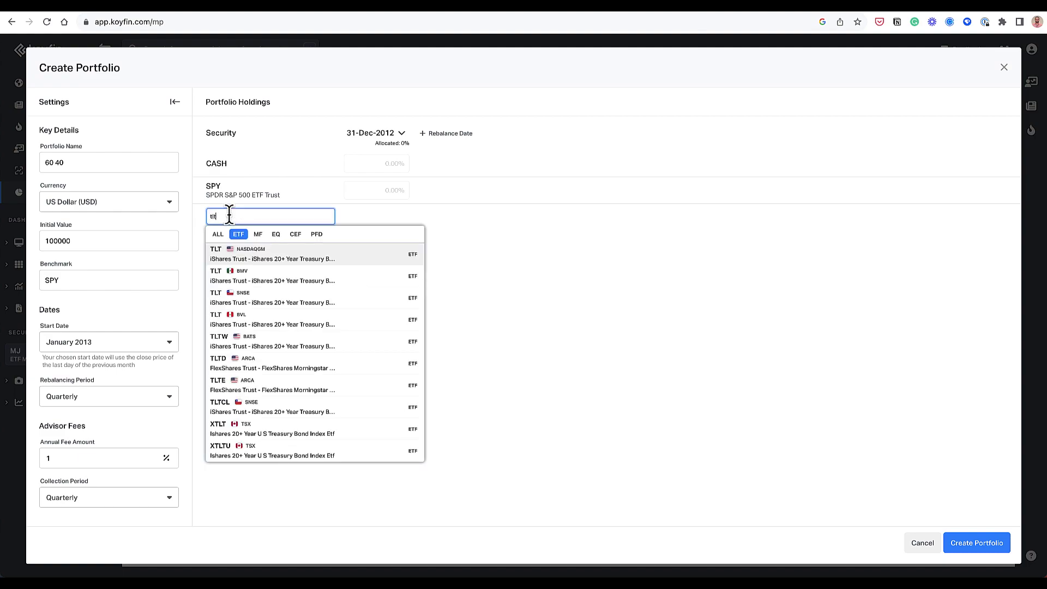
key(Return)
Allocate 60% to SPY and 40% to TLT for the 31-Dec-2012 date
click(369, 191)
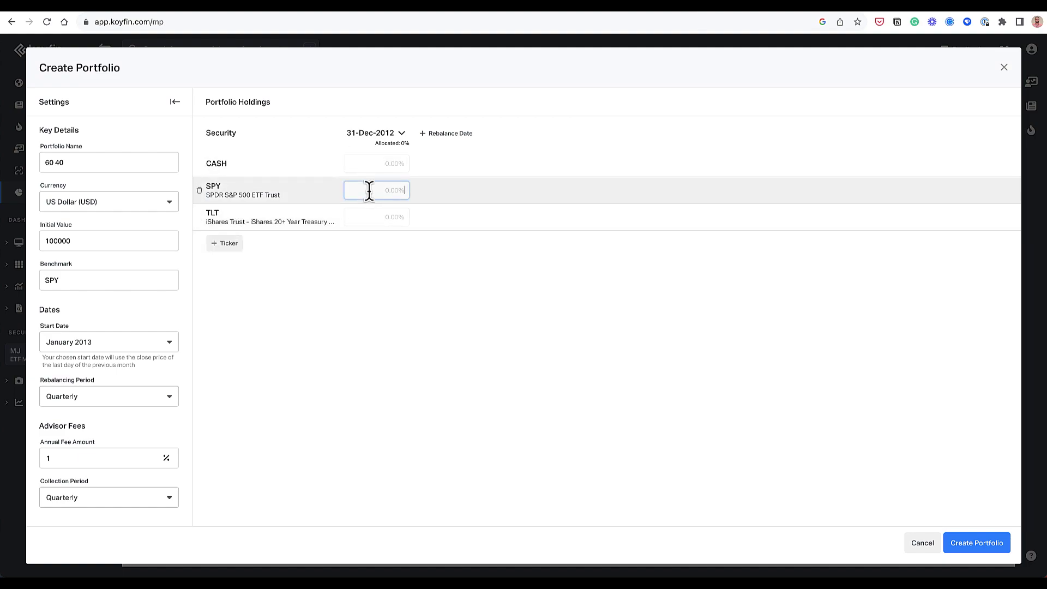
text(60)
click(387, 214)
text(40)
click(405, 277)
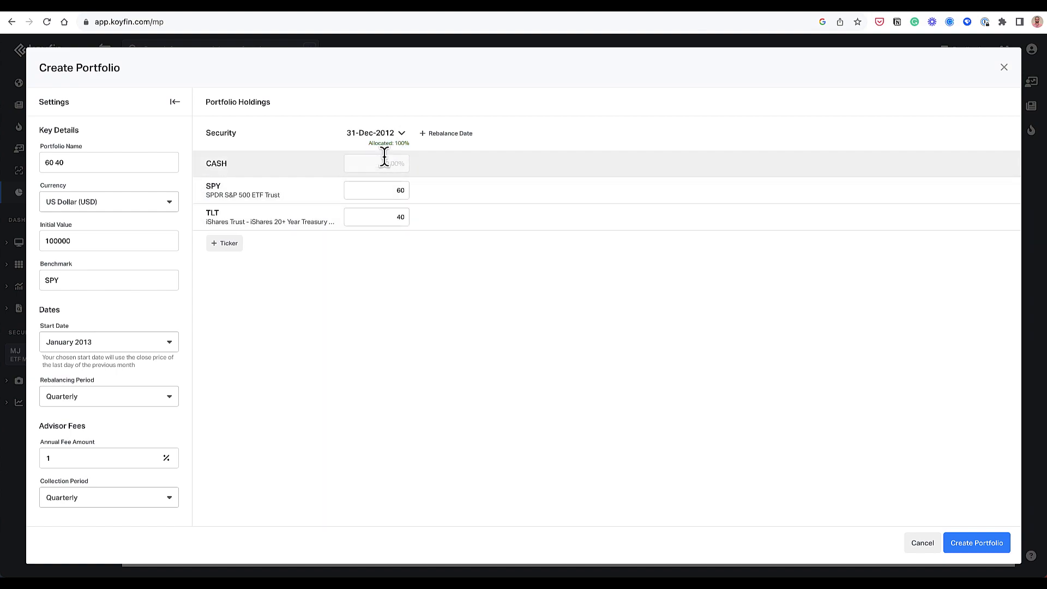
Add a rebalance date of 31-Dec-2018 to the portfolio holdings
click(445, 136)
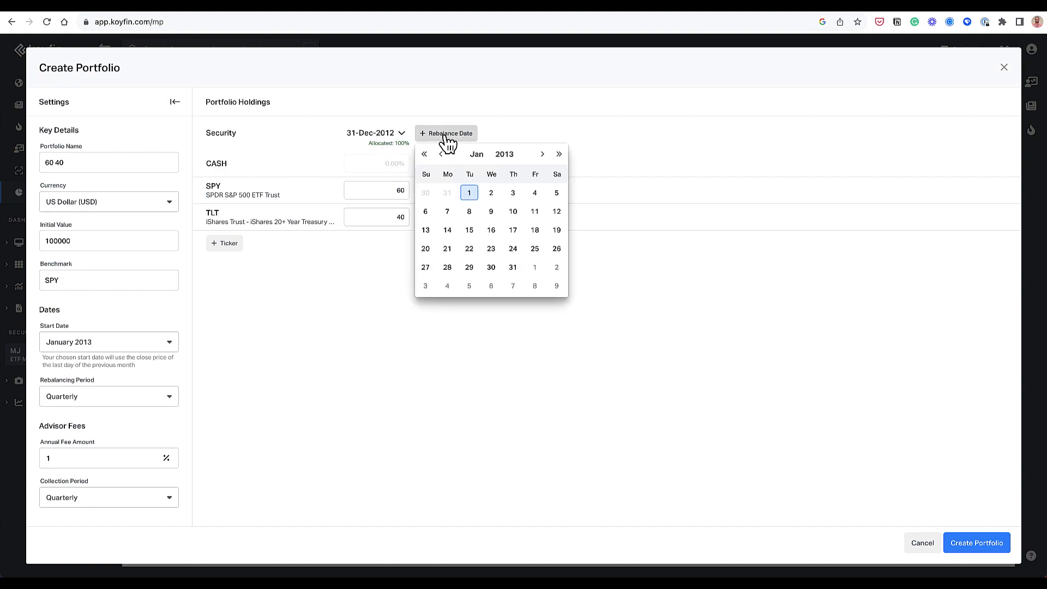
click(560, 154)
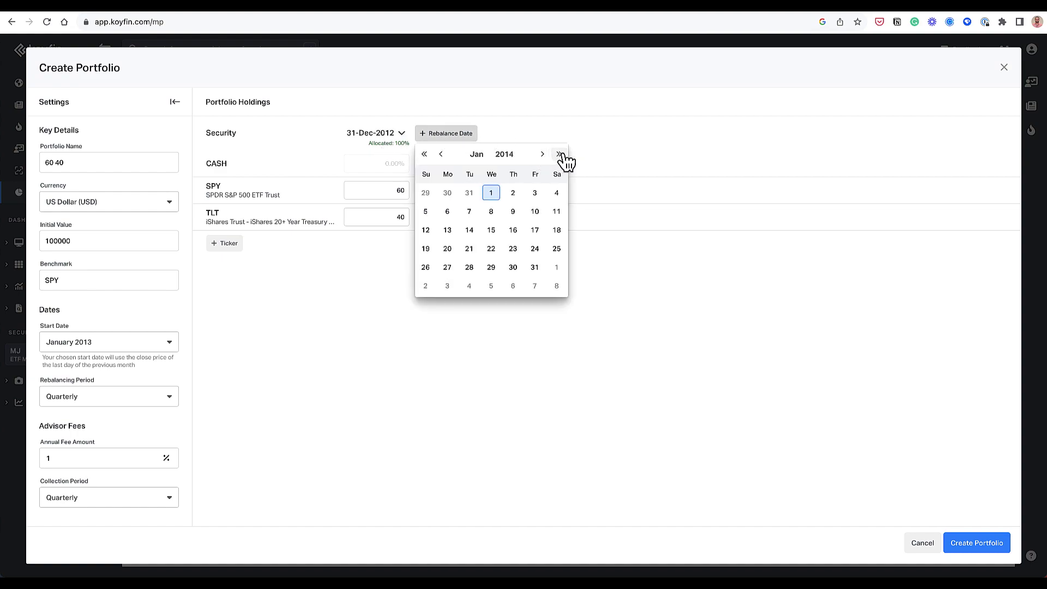
click(560, 155)
click(560, 155)
click(560, 154)
click(560, 154)
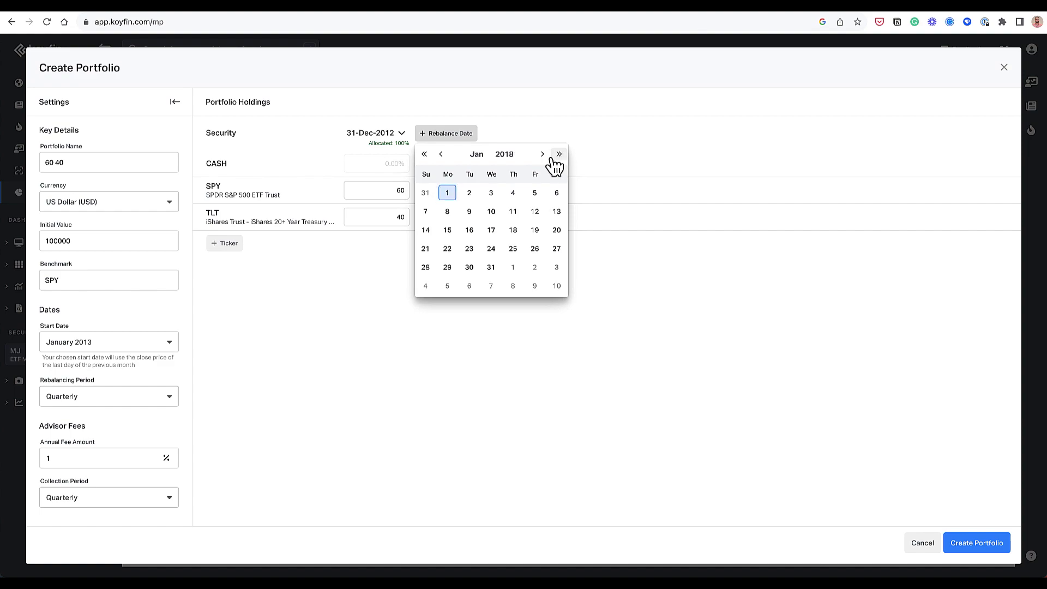
click(561, 155)
click(448, 194)
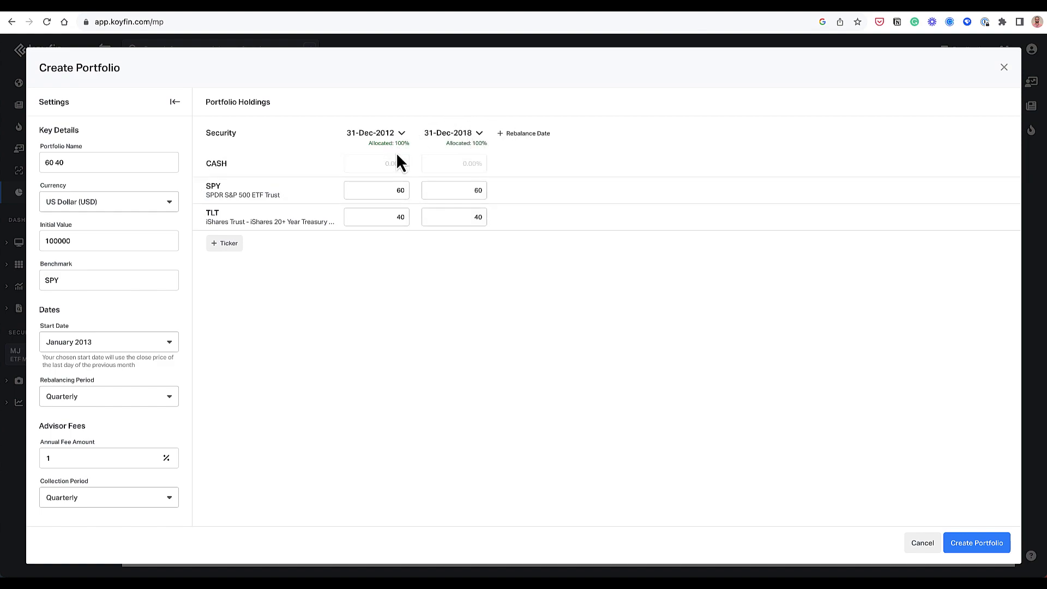
Change the 31-Dec-2018 allocation to 65% SPY and 35% TLT
click(468, 189)
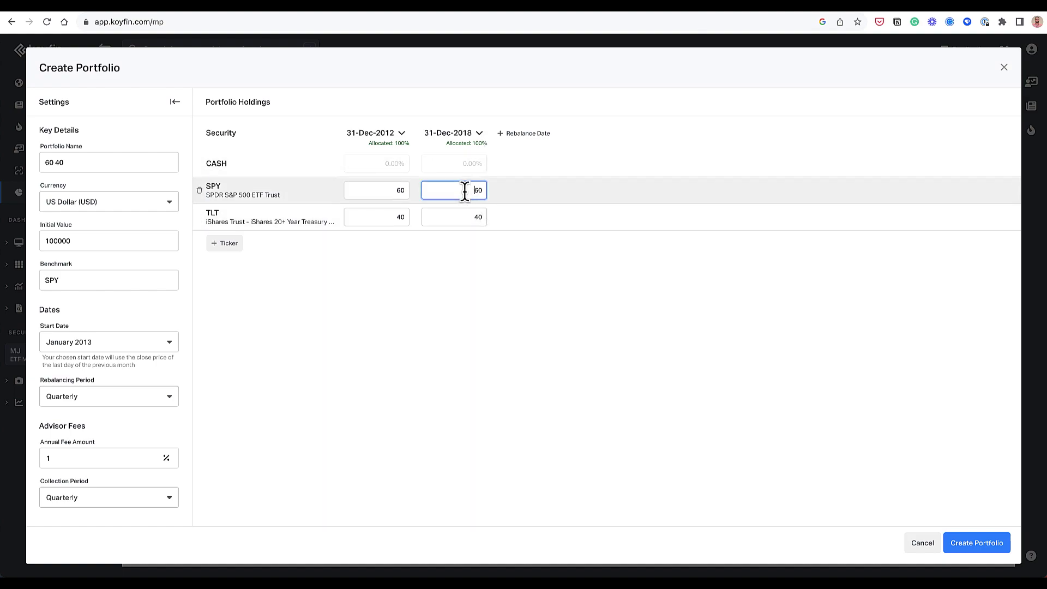
text(65)
click(467, 216)
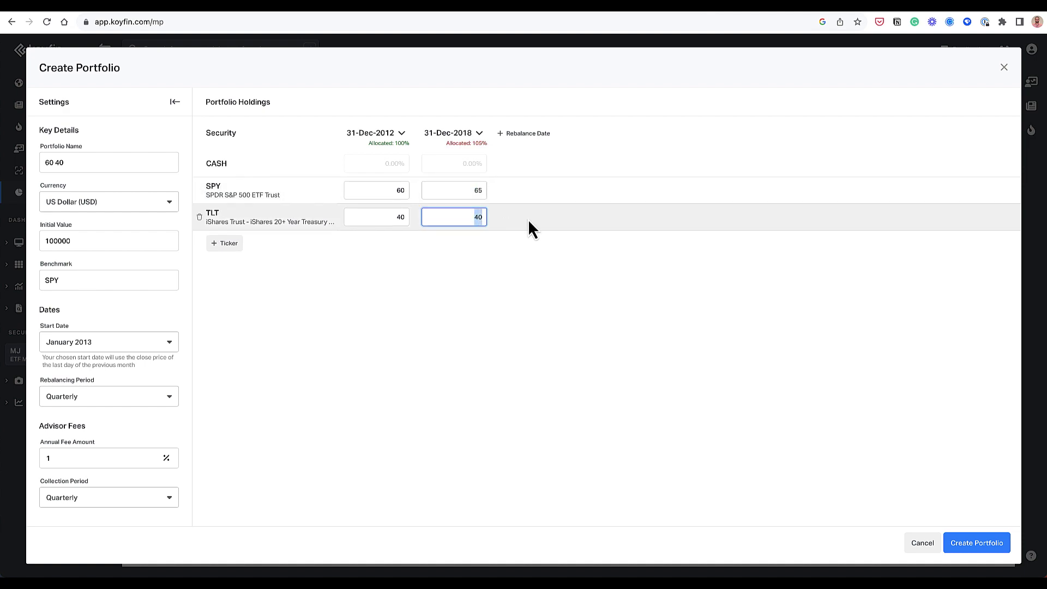
text(35)
click(475, 251)
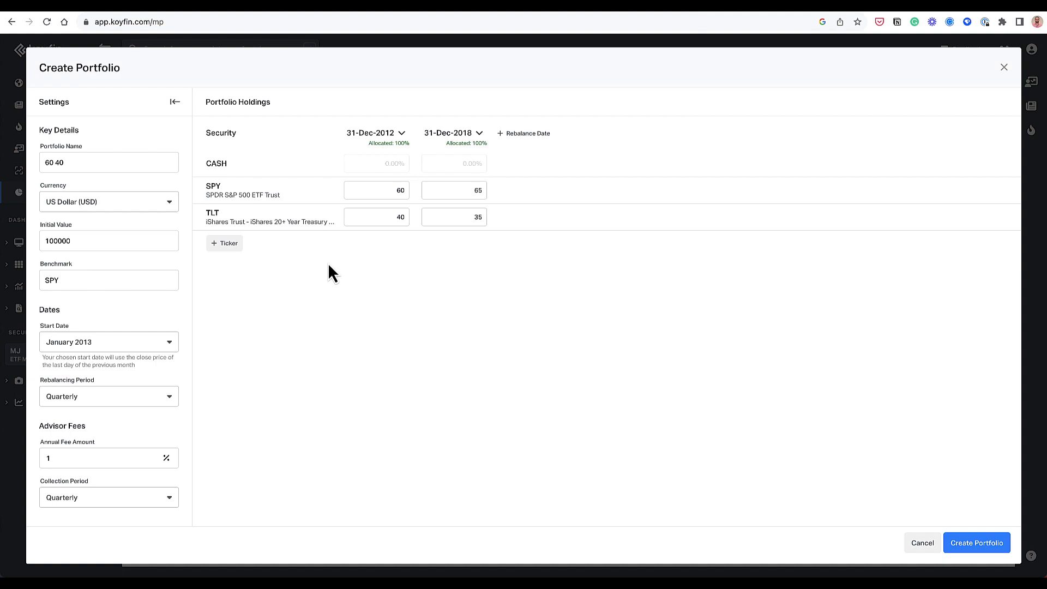
Add the YOLO AdvisorShares ETF to the portfolio holdings
click(225, 243)
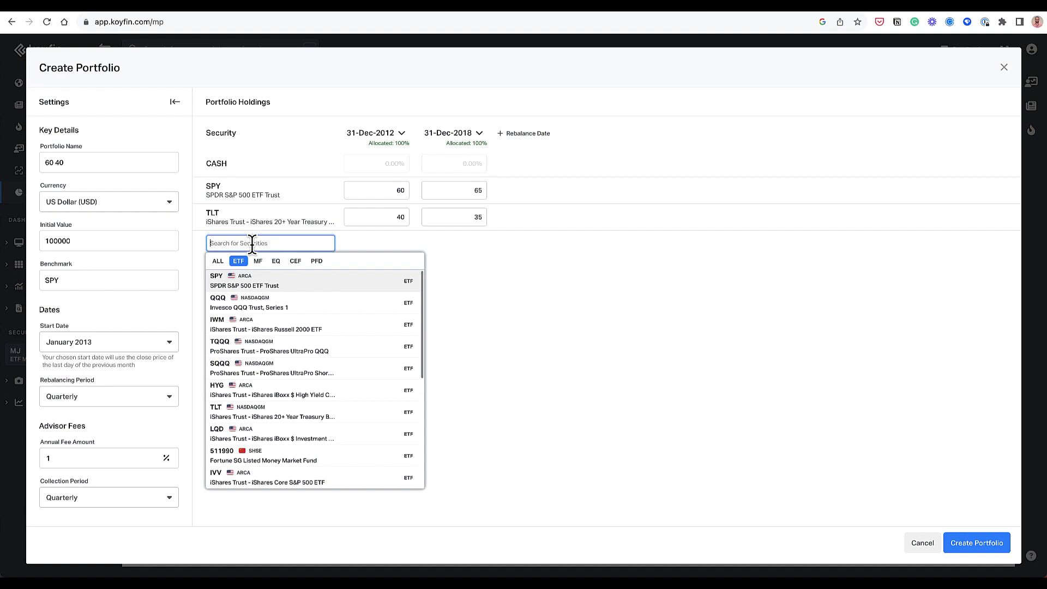
text(yolo)
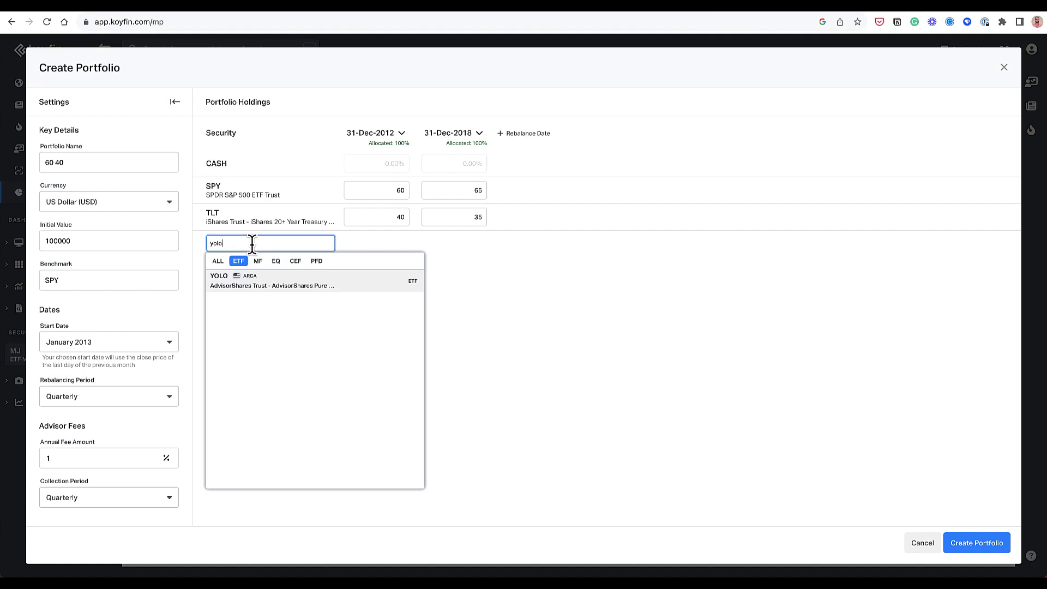
click(306, 282)
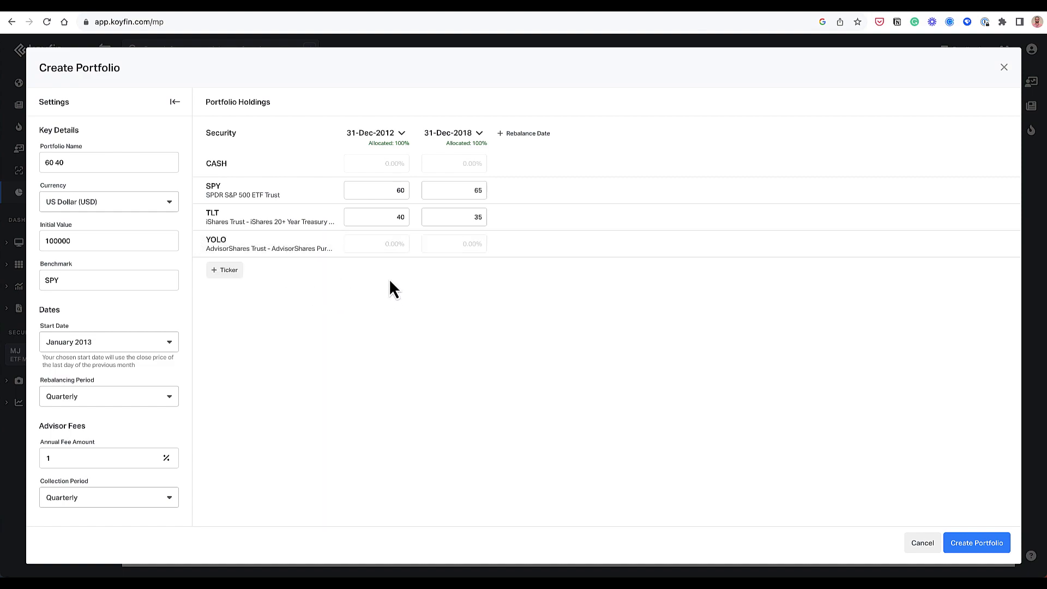
Try a 5% YOLO allocation for the 31-Dec-2012 date, and clear it again
click(383, 242)
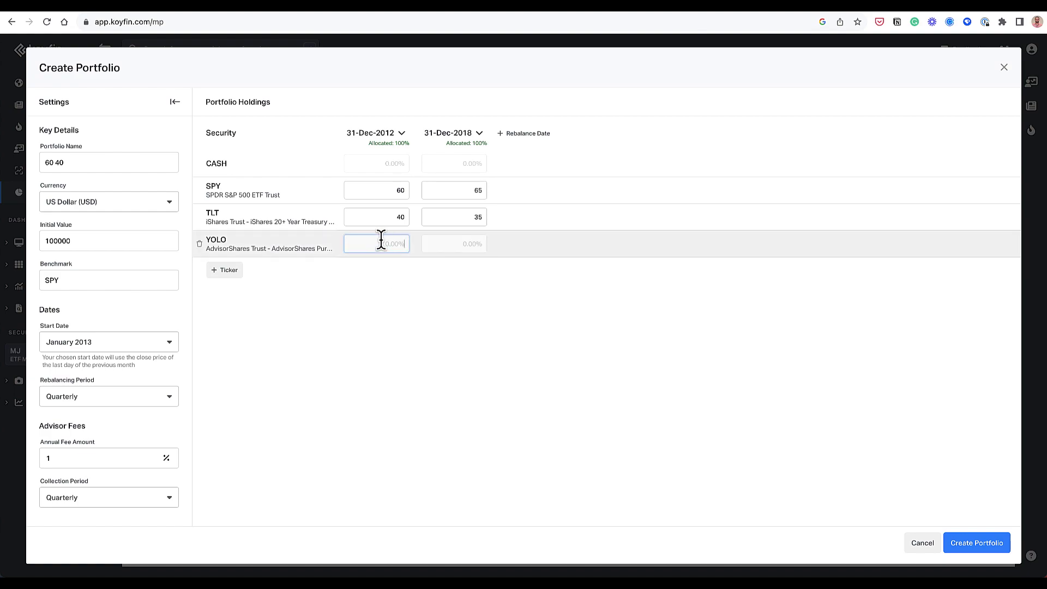
text(5)
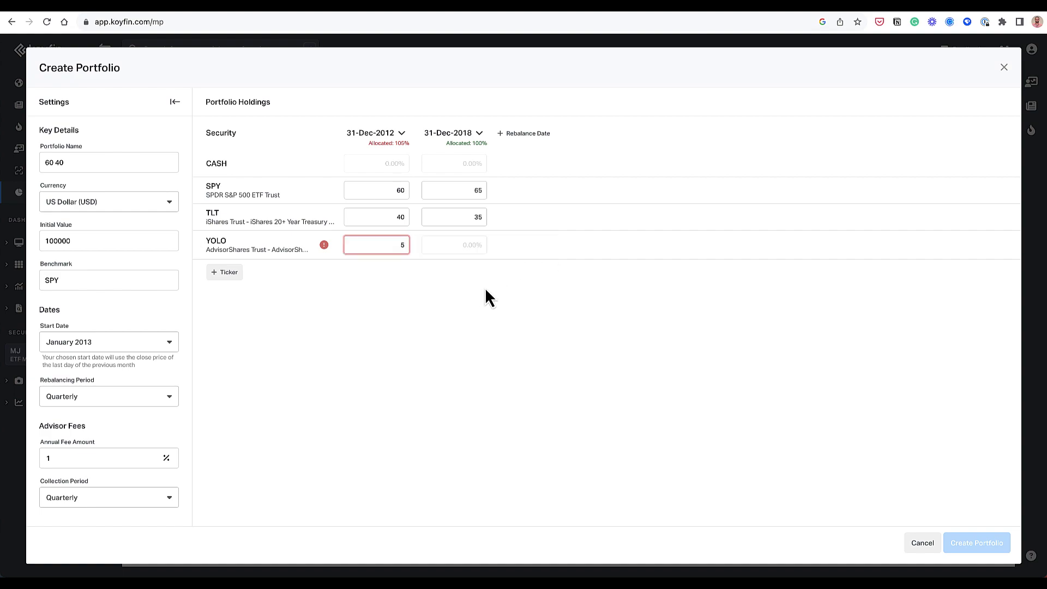
key(BackSpace)
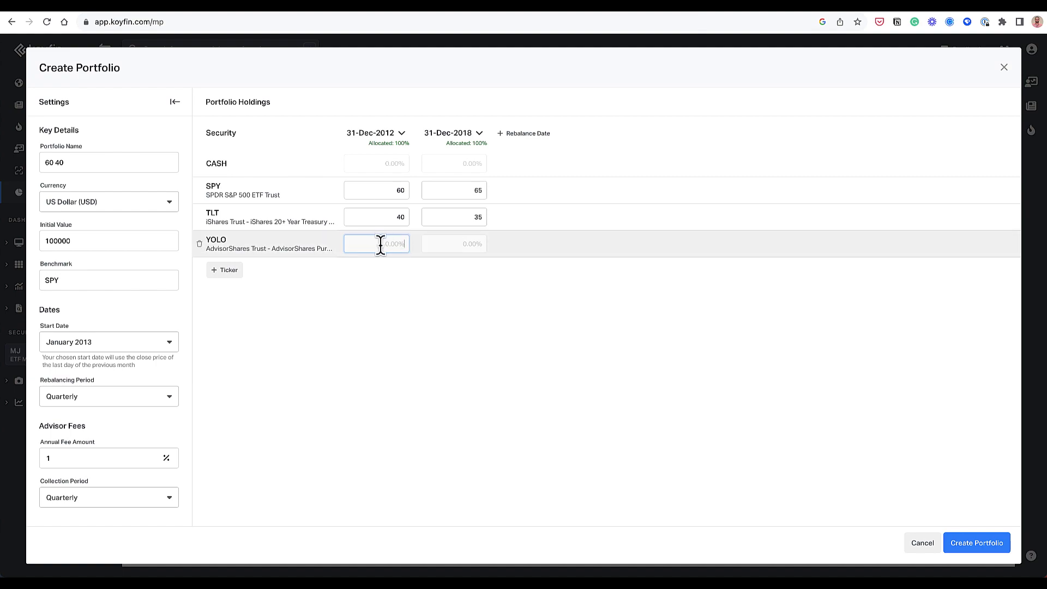
Add a rebalance date of 31-Dec-2019 to the portfolio holdings
click(534, 134)
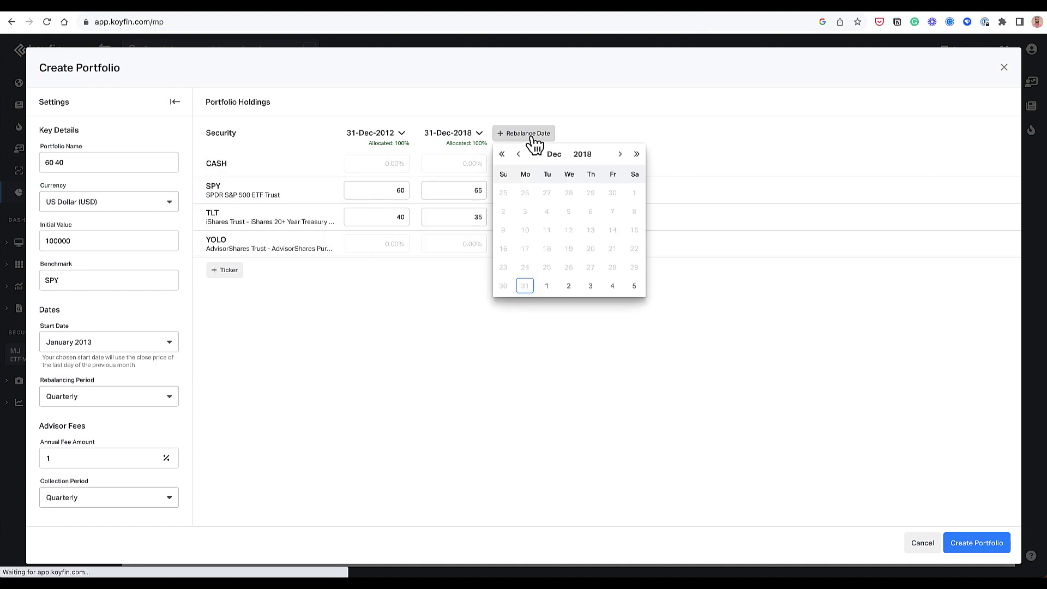
click(637, 155)
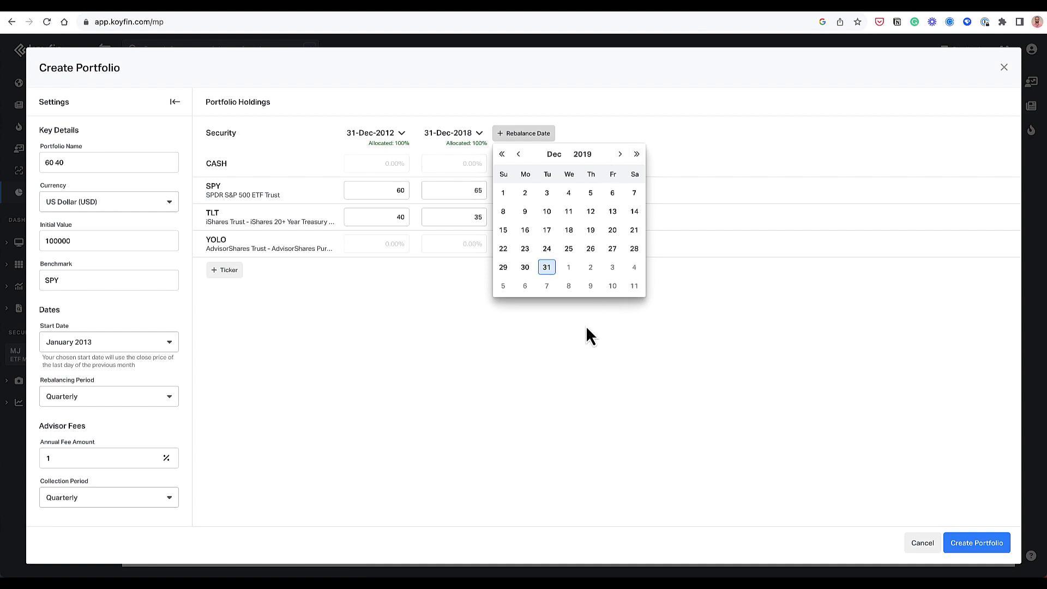
click(547, 267)
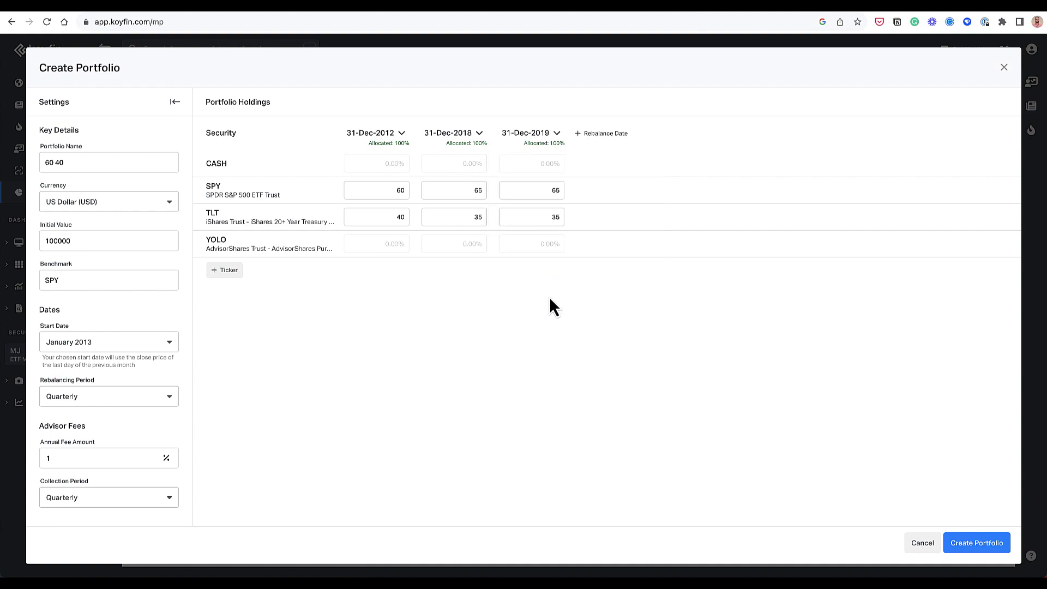
Set the 31-Dec-2019 allocation to 3% YOLO and 62% SPY
click(537, 243)
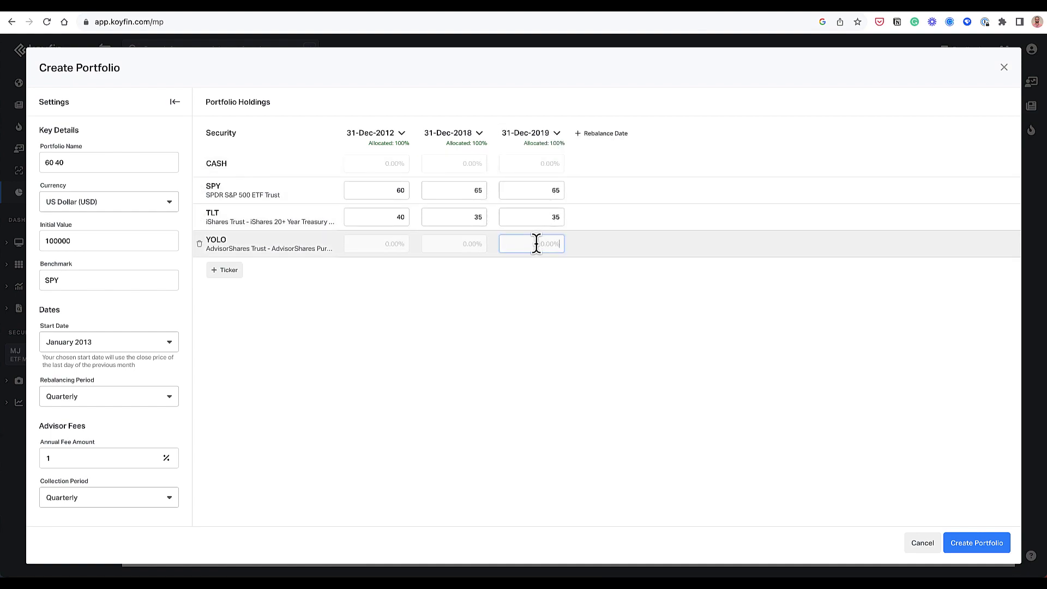
text(3)
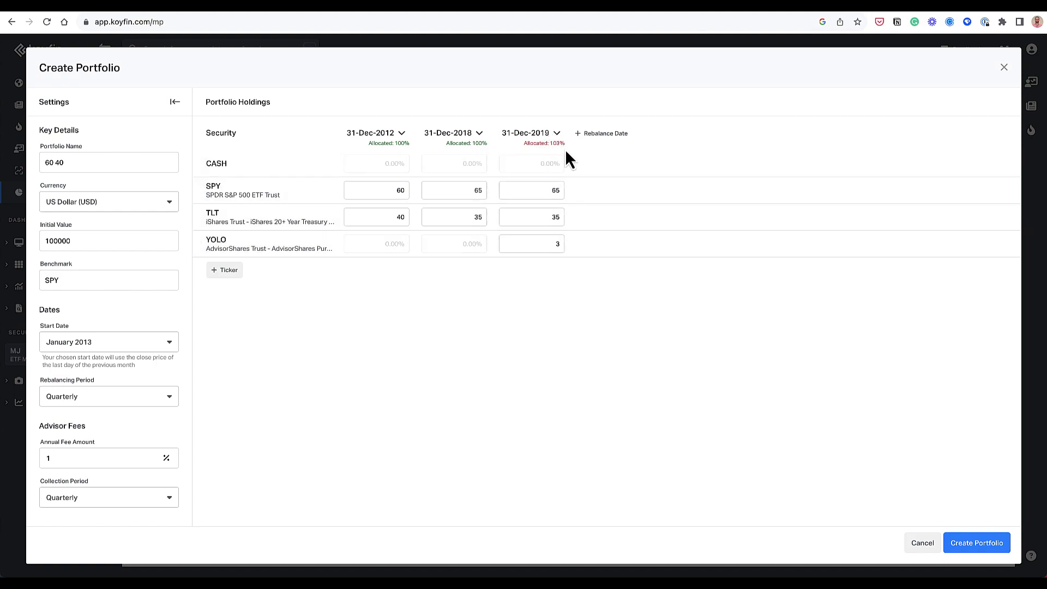
click(539, 192)
text(62)
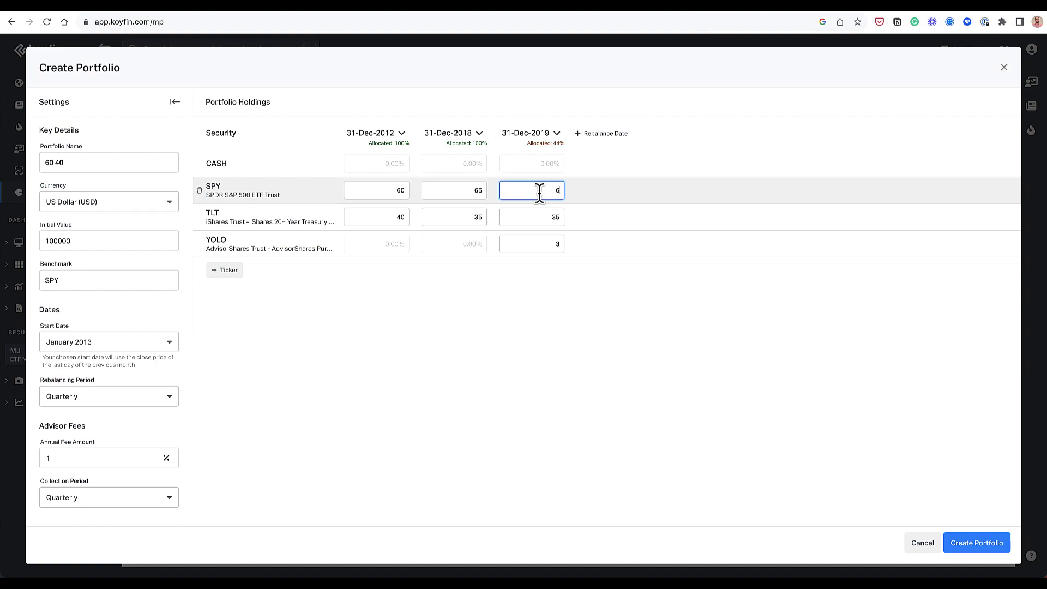
click(575, 315)
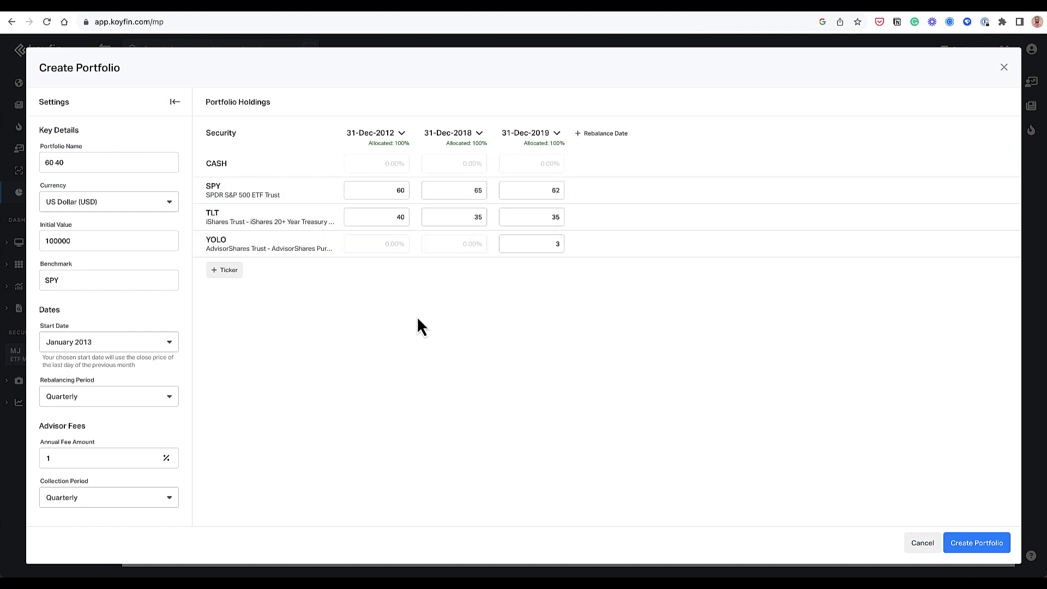
click(540, 284)
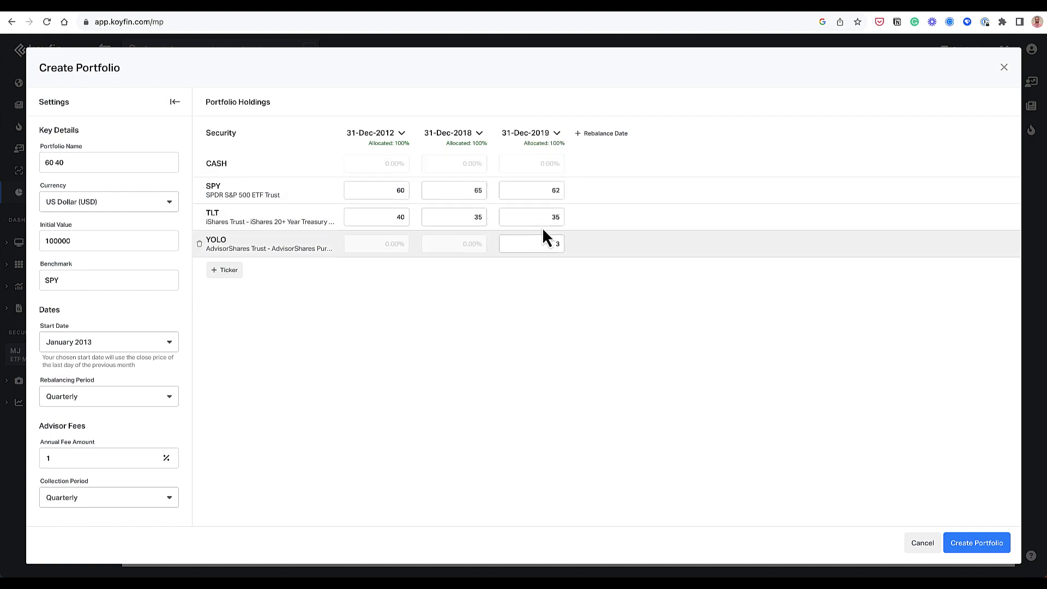
Set the 31-Dec-2019 allocation to 5% cash, 1% YOLO and 59% SPY, and create the portfolio
click(536, 165)
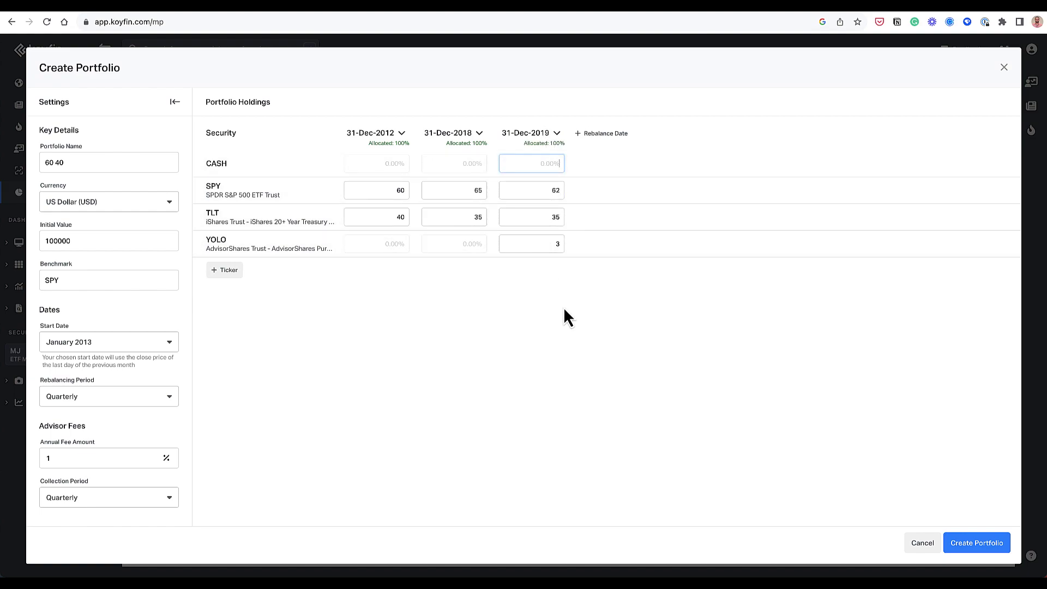
text(5)
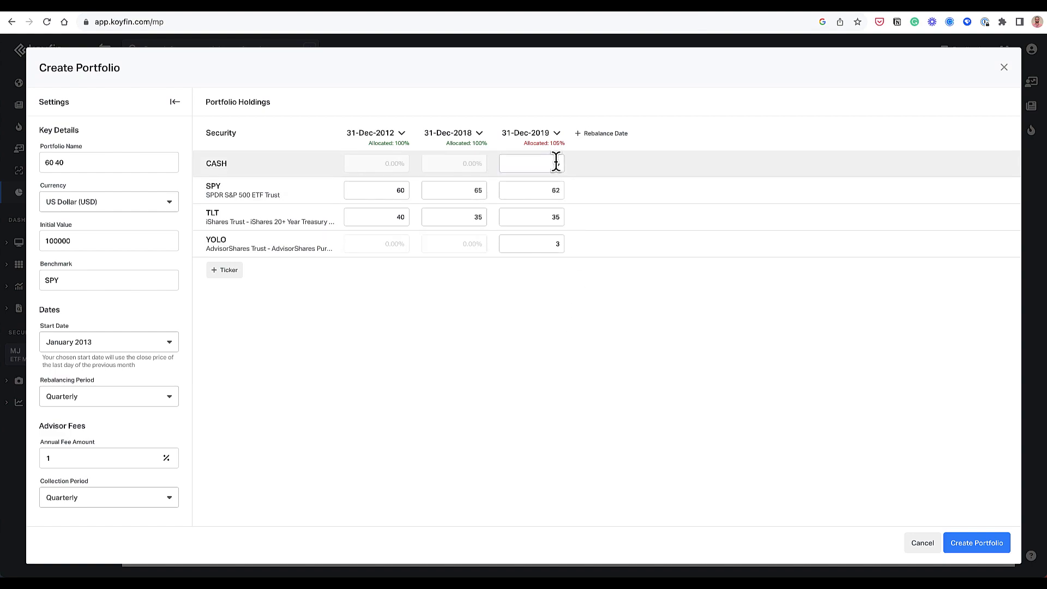
click(530, 243)
key(BackSpace)
text(1)
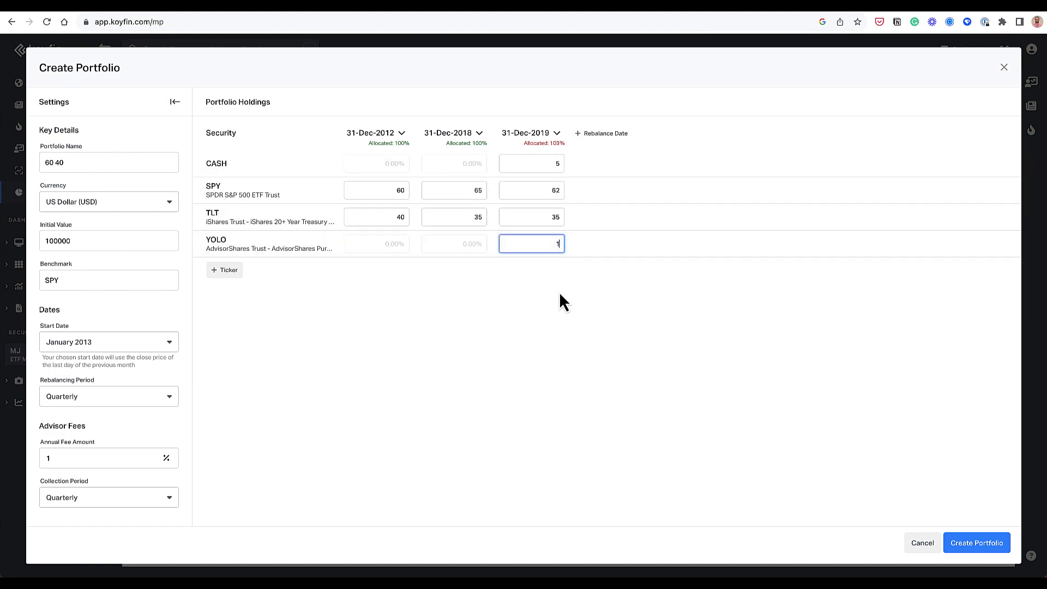
click(556, 278)
double_click(540, 190)
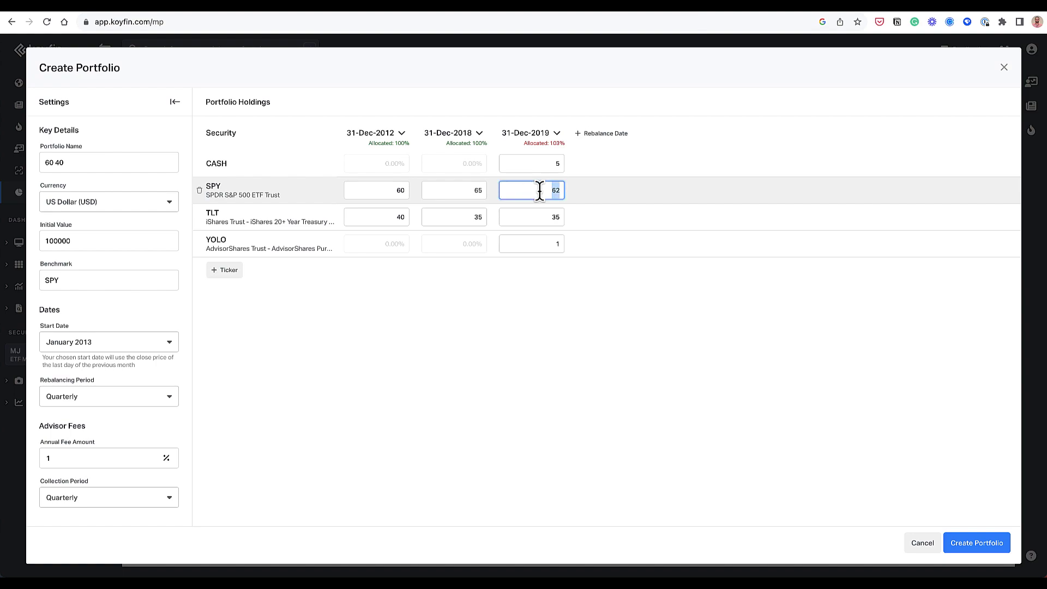
text(59)
click(566, 276)
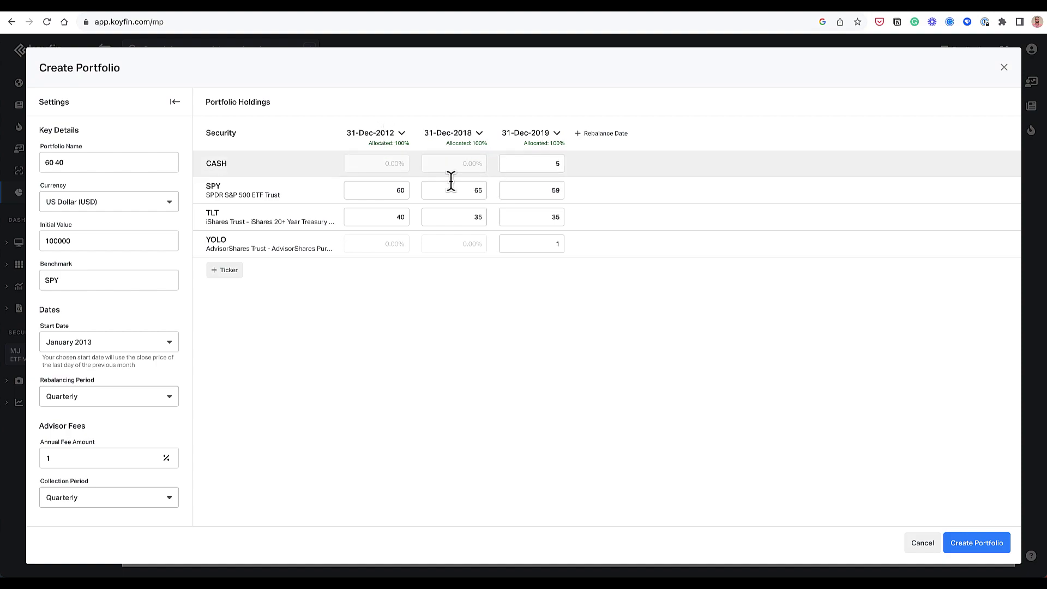
click(976, 543)
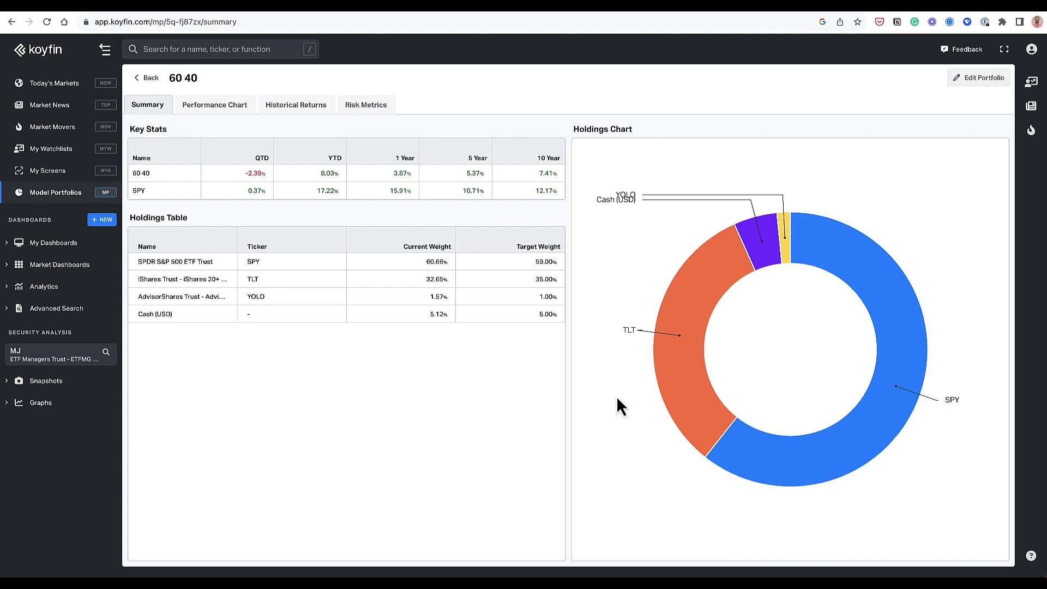
Chart the 60 40 portfolio's performance over all dates, and compare its rolling annual return for 1, 3 and 5 years, ending on 3 years
click(220, 112)
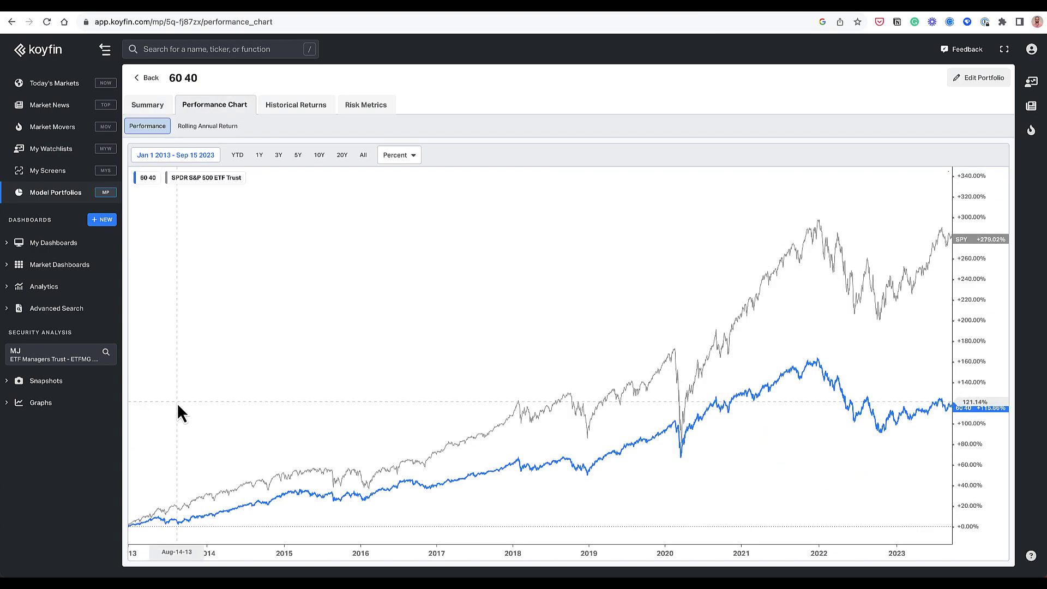
click(364, 155)
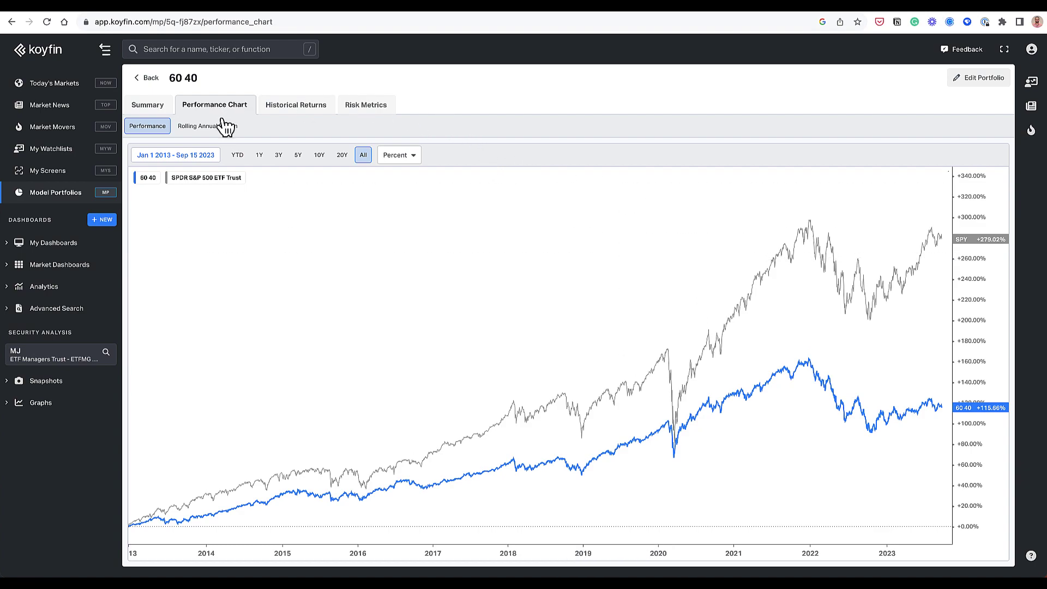
click(197, 131)
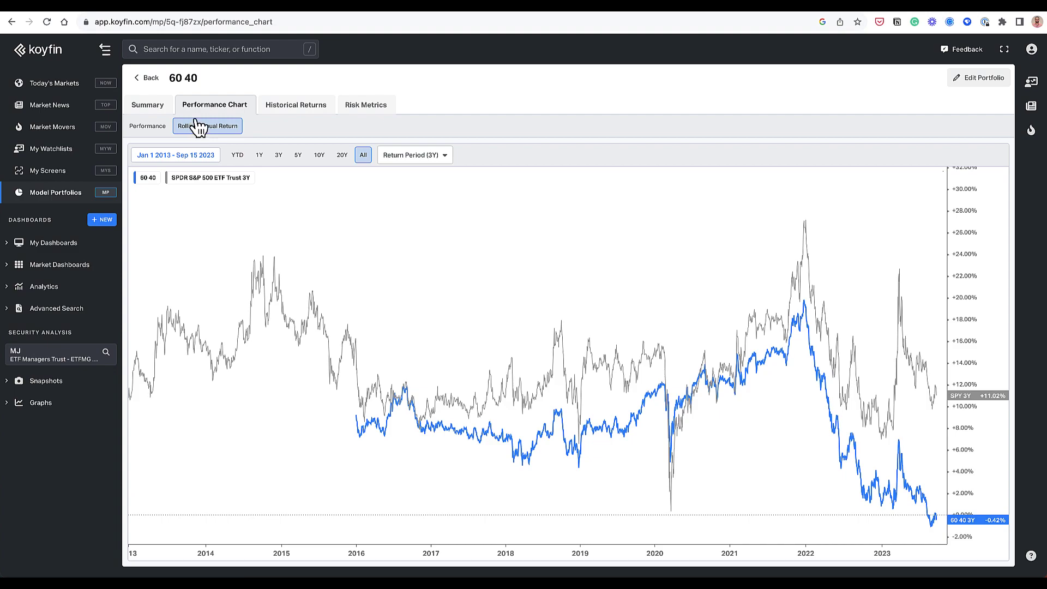
click(444, 157)
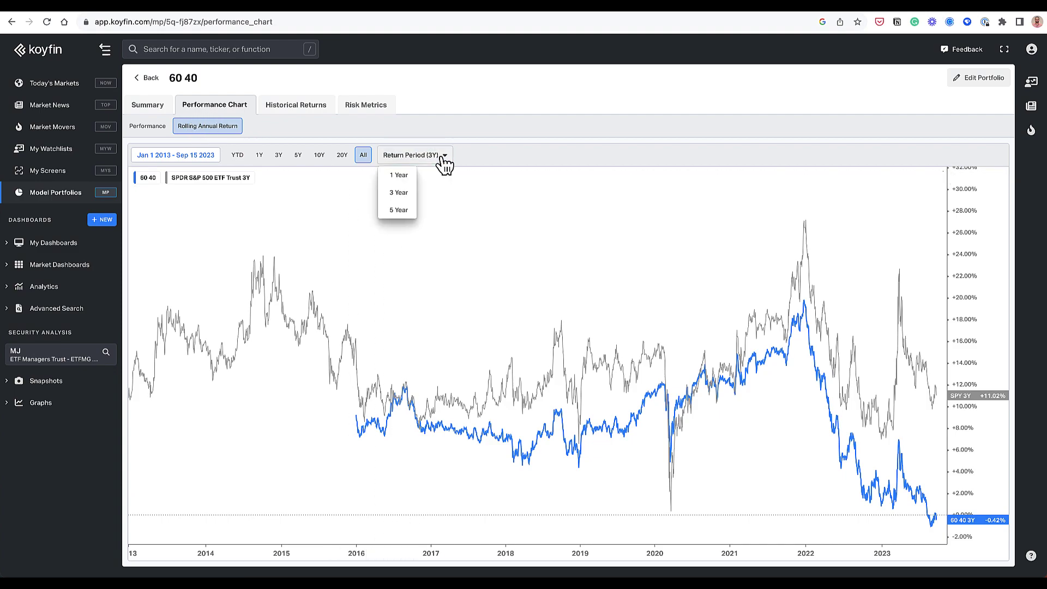
click(402, 180)
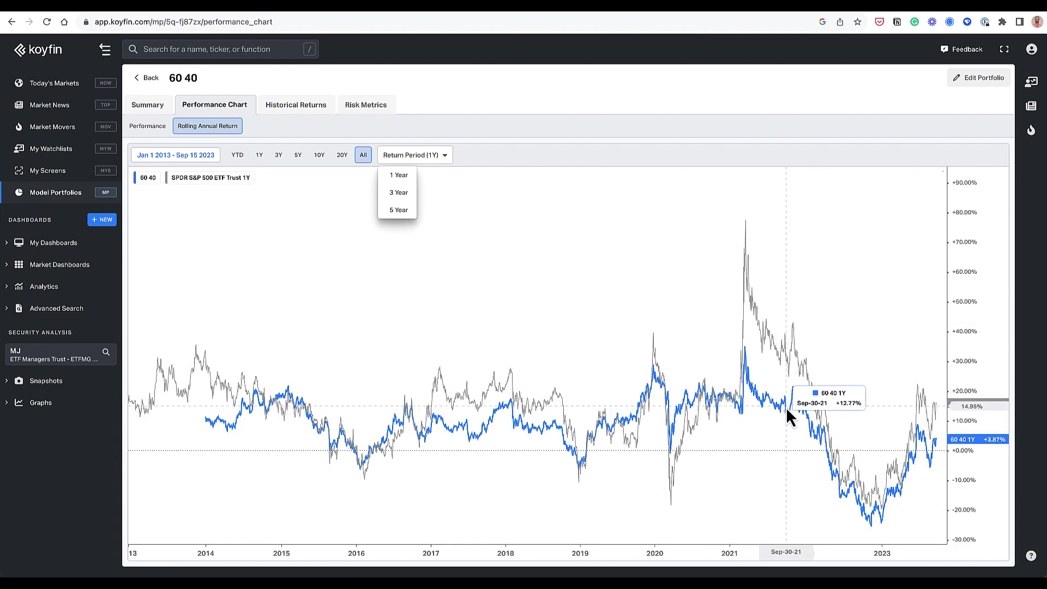
click(398, 194)
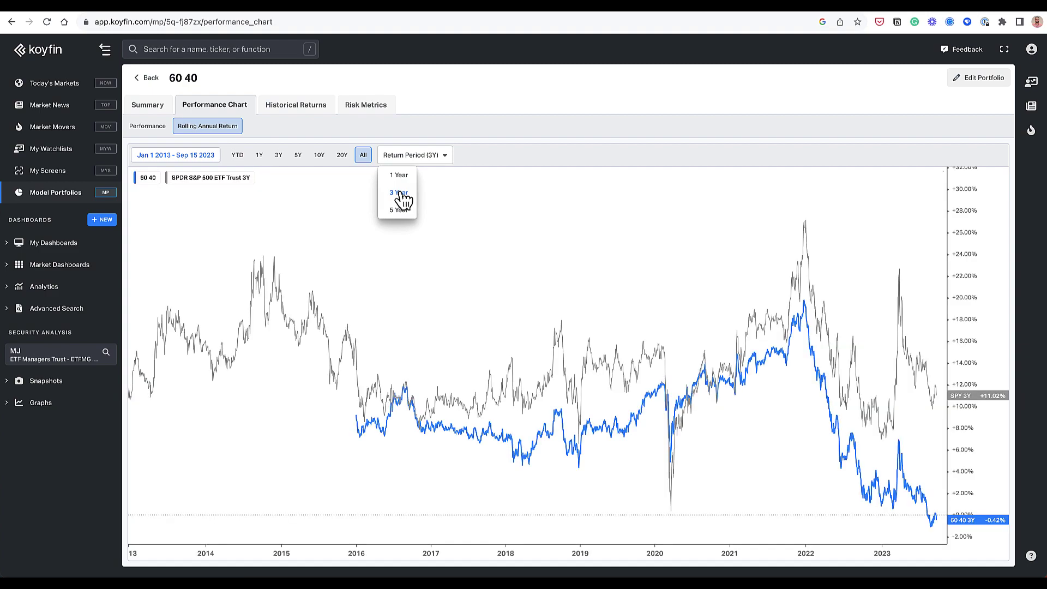
click(399, 212)
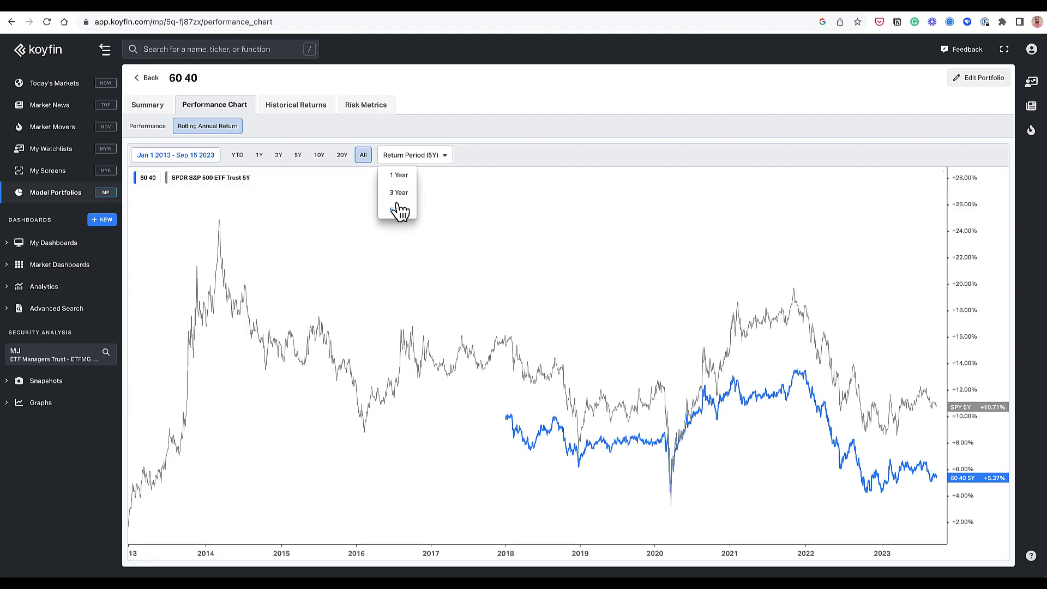
click(400, 194)
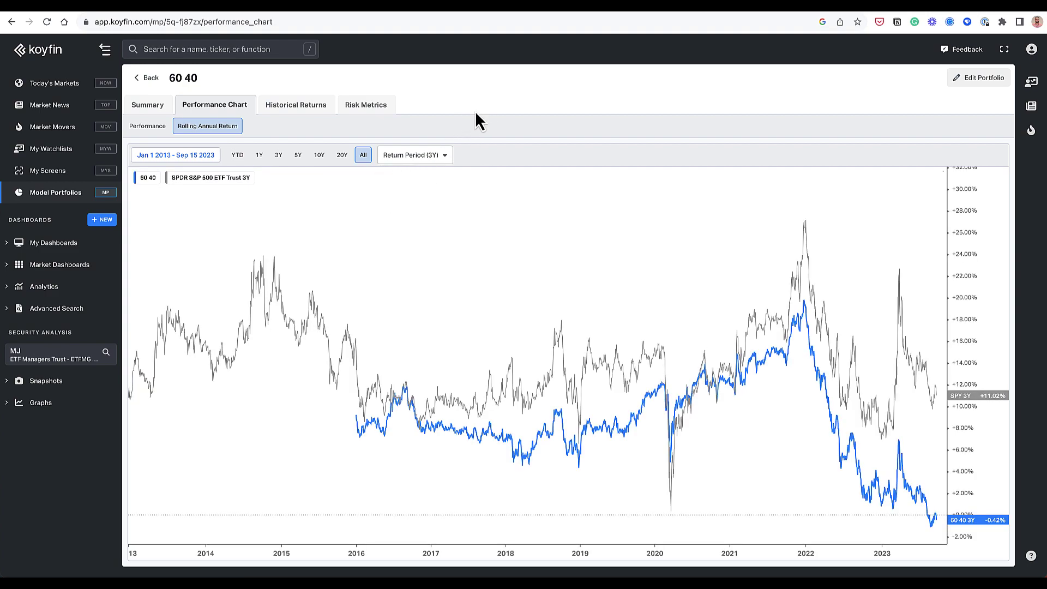
Examine the portfolio's historical returns, including the benchmark and net monthly returns, and its risk metrics
click(297, 110)
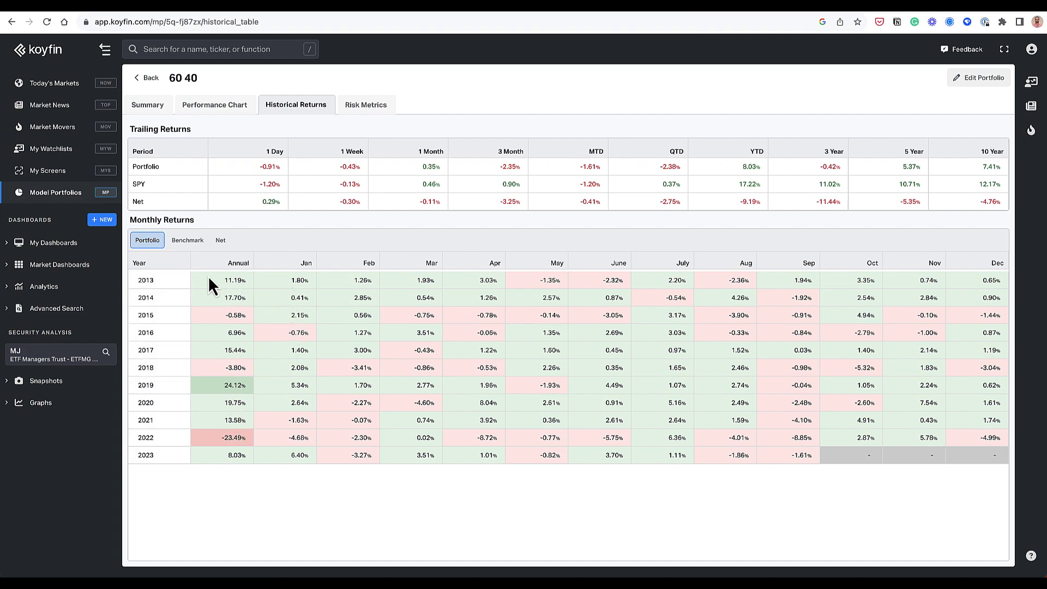
click(201, 241)
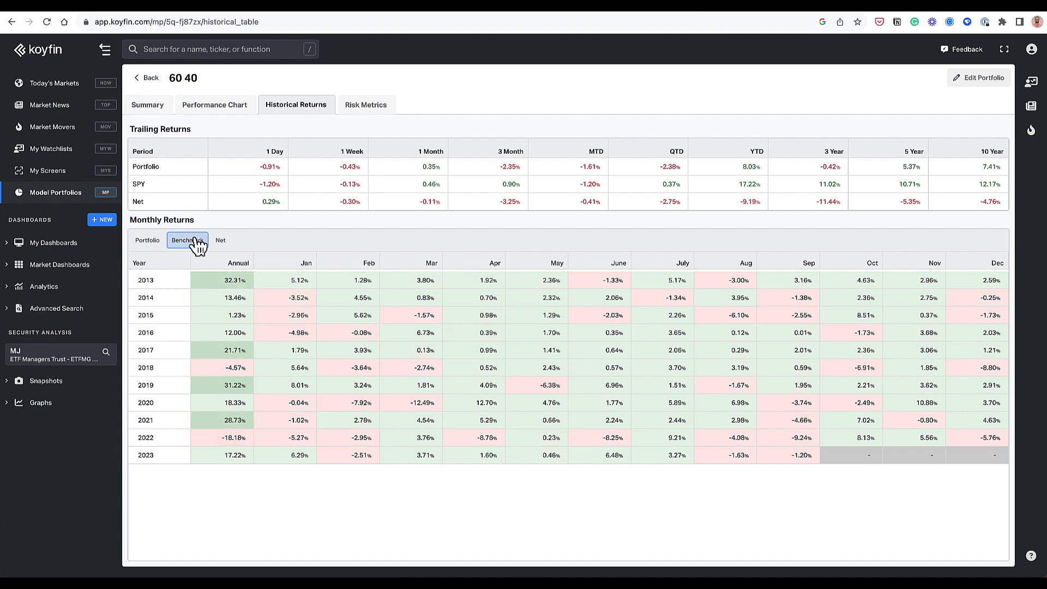
click(220, 241)
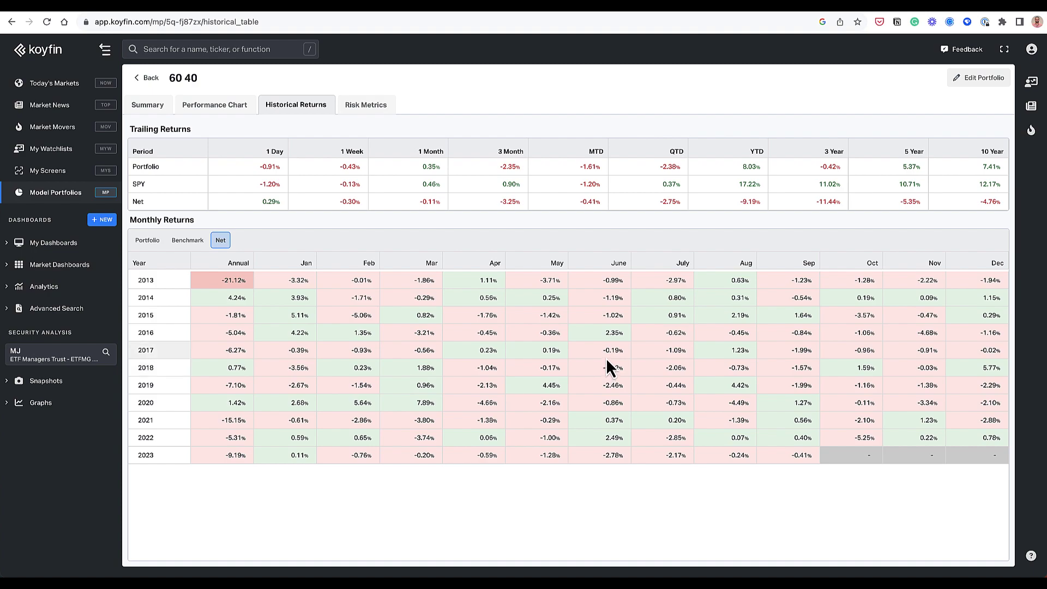
click(353, 108)
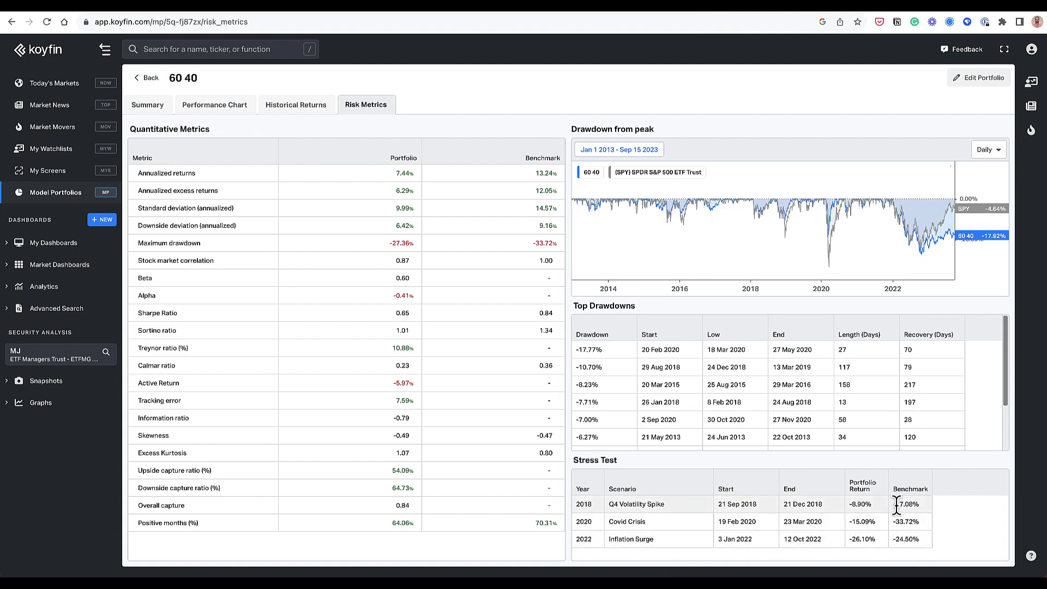
Return to the list of model portfolios and permanently delete the Growth (Copy) portfolio
click(148, 78)
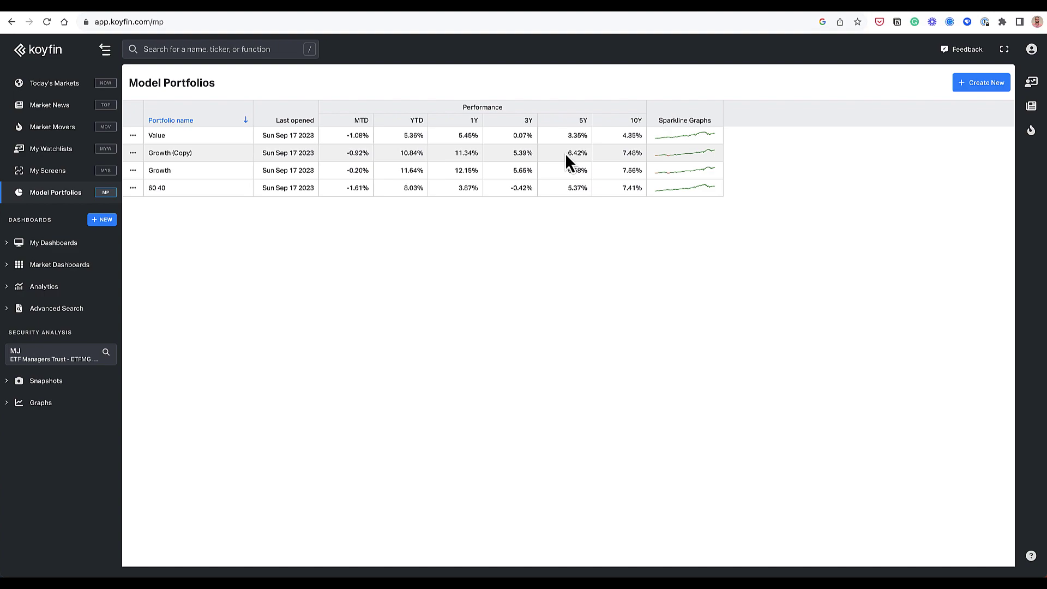
click(133, 153)
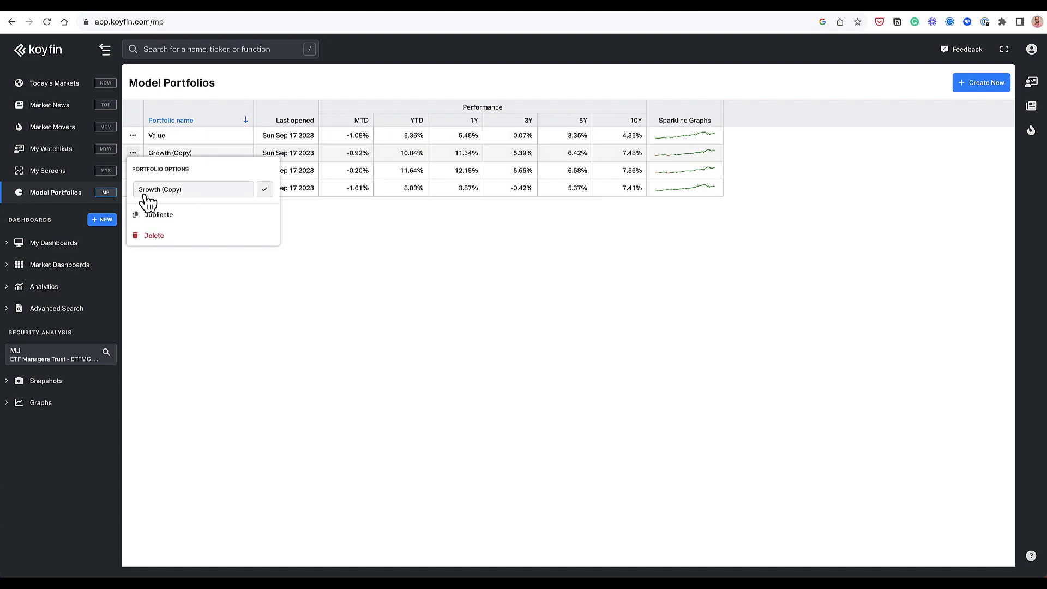
click(153, 236)
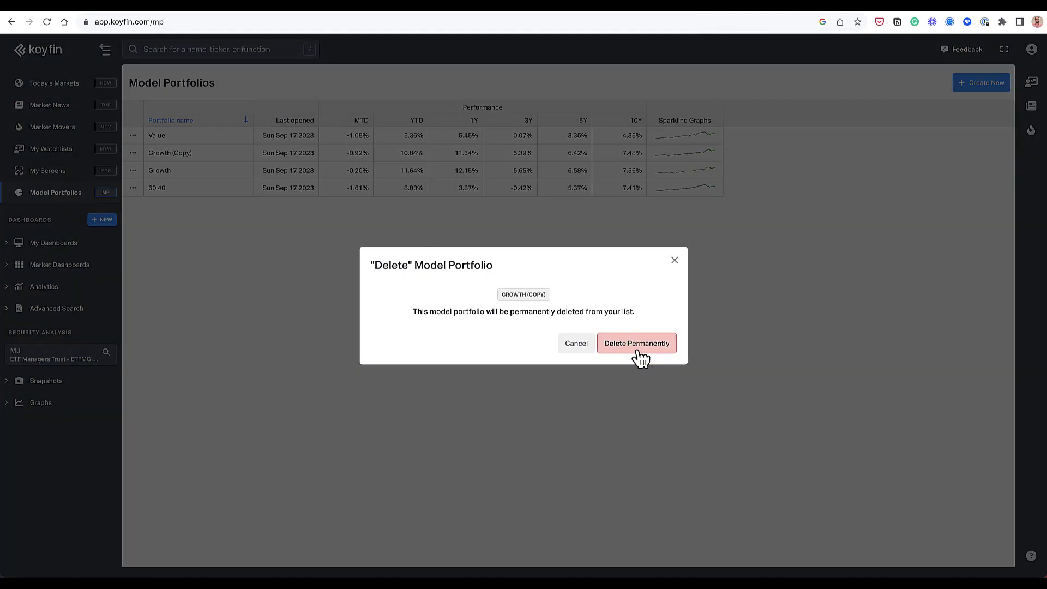
click(636, 349)
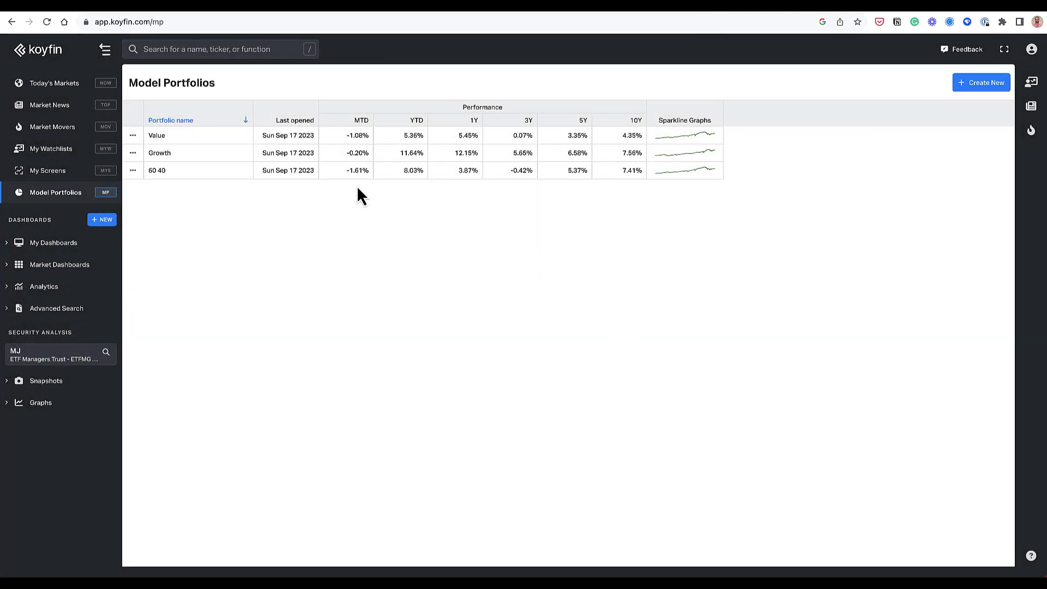